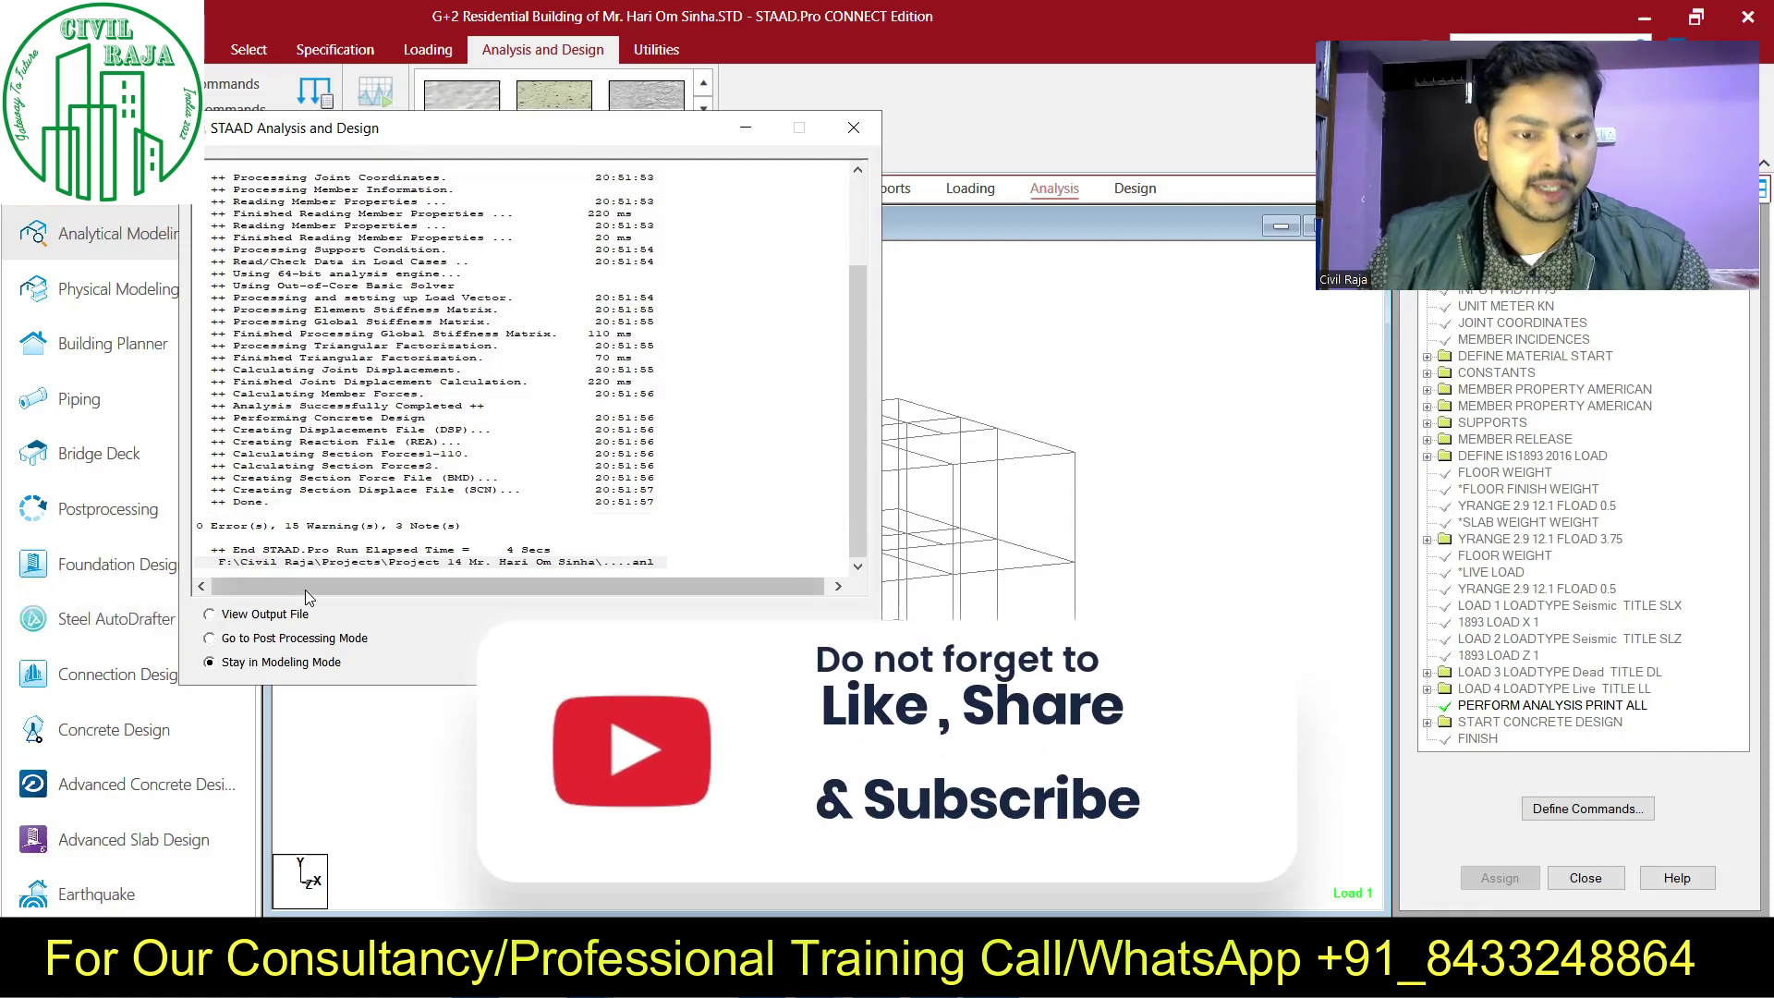
Open the output file of the completed analysis to review its warnings.
left_click(268, 615)
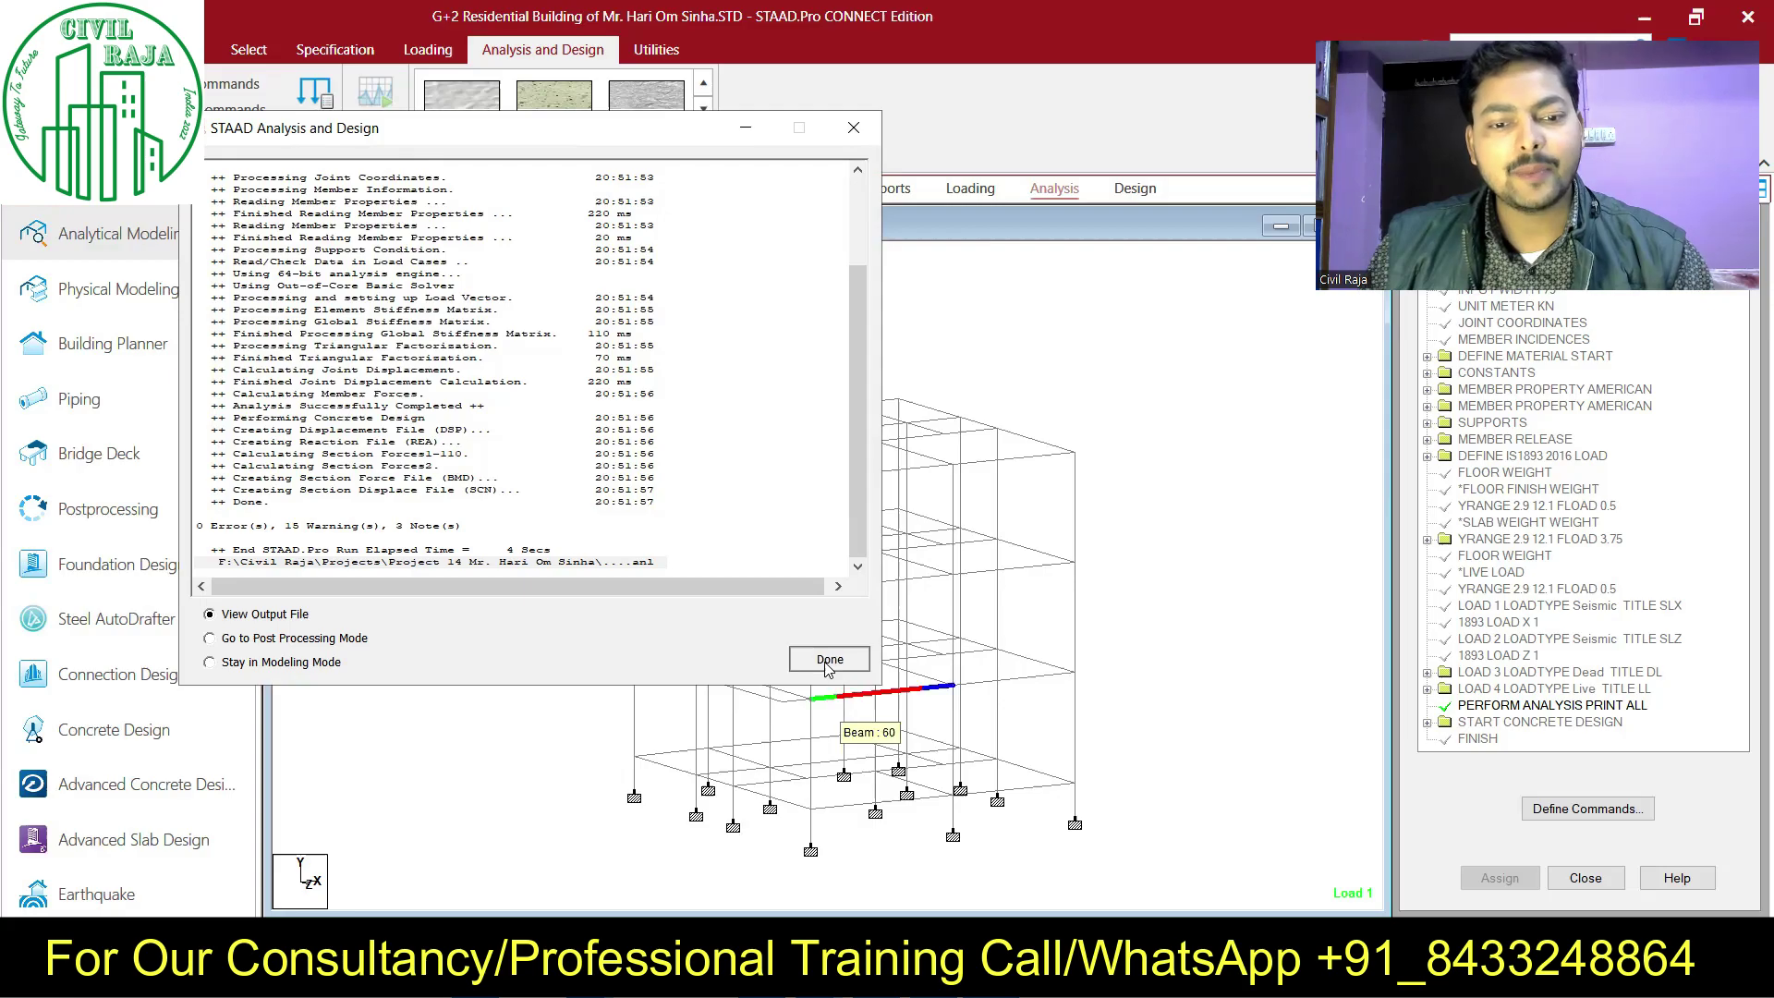
left_click(828, 661)
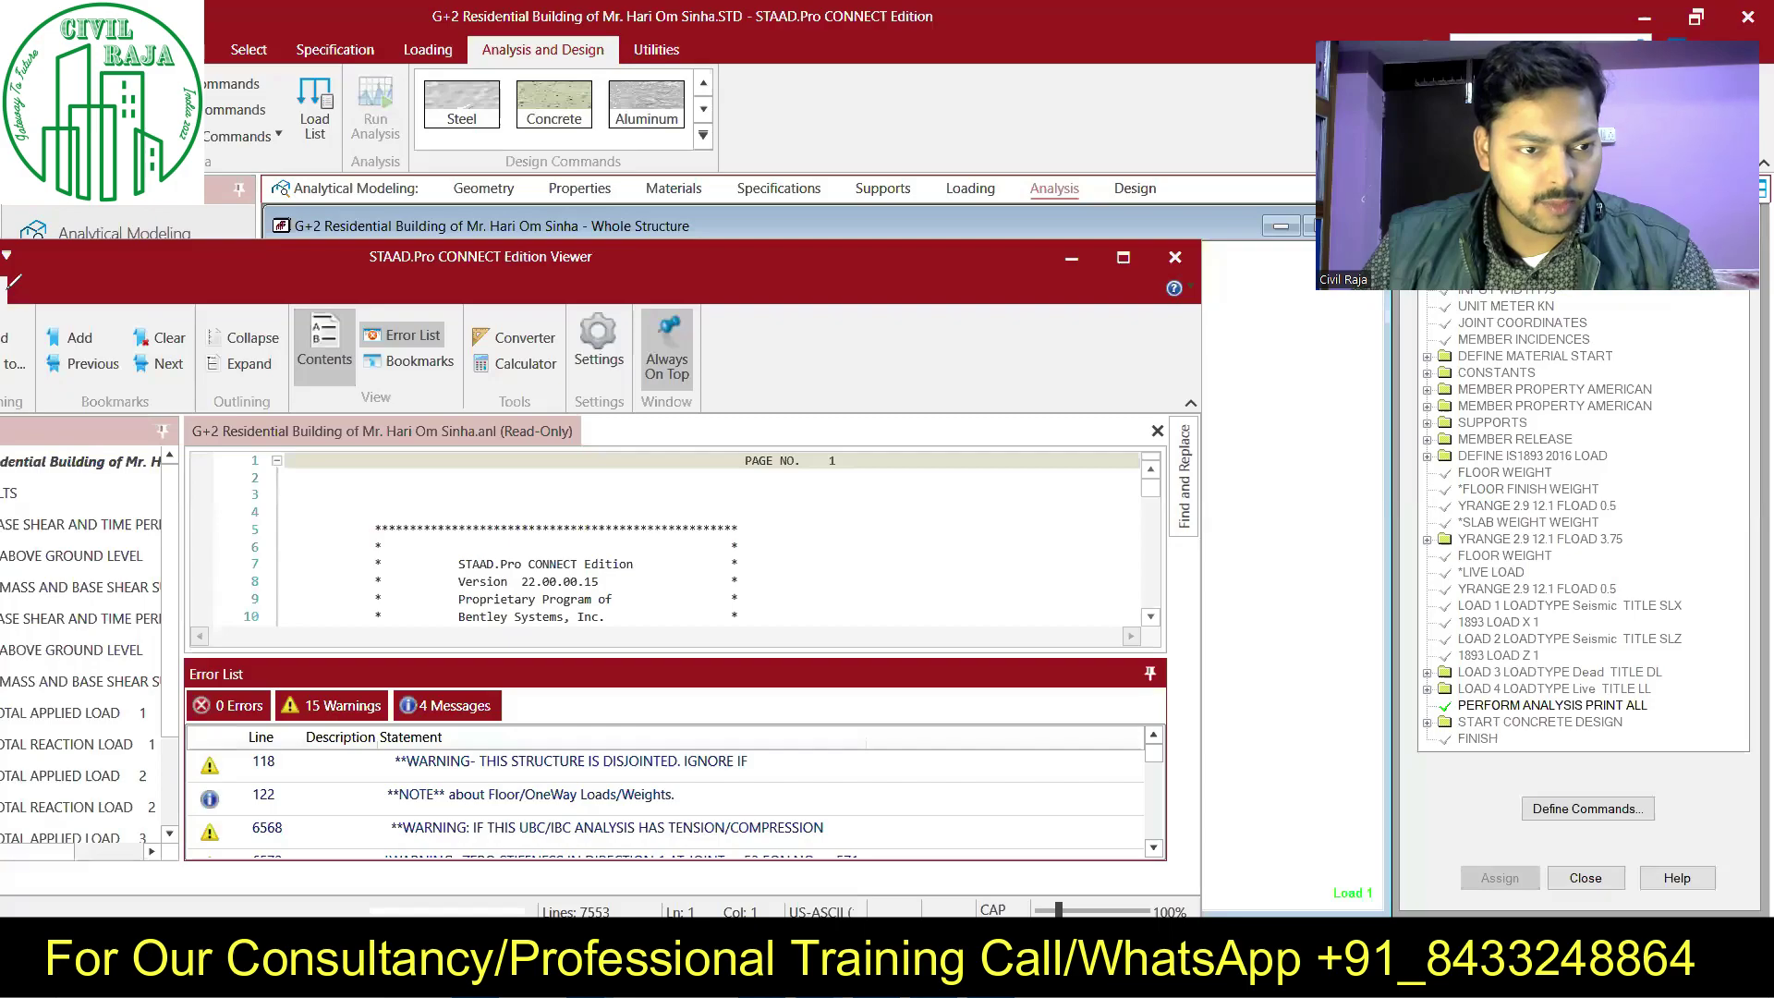
Sketch a red horizontal beam with a node at each end and a second beam meeting it at midspan.
left_click_drag(819, 494, 1062, 495)
left_click_drag(825, 482, 816, 499)
left_click_drag(1053, 485, 1067, 497)
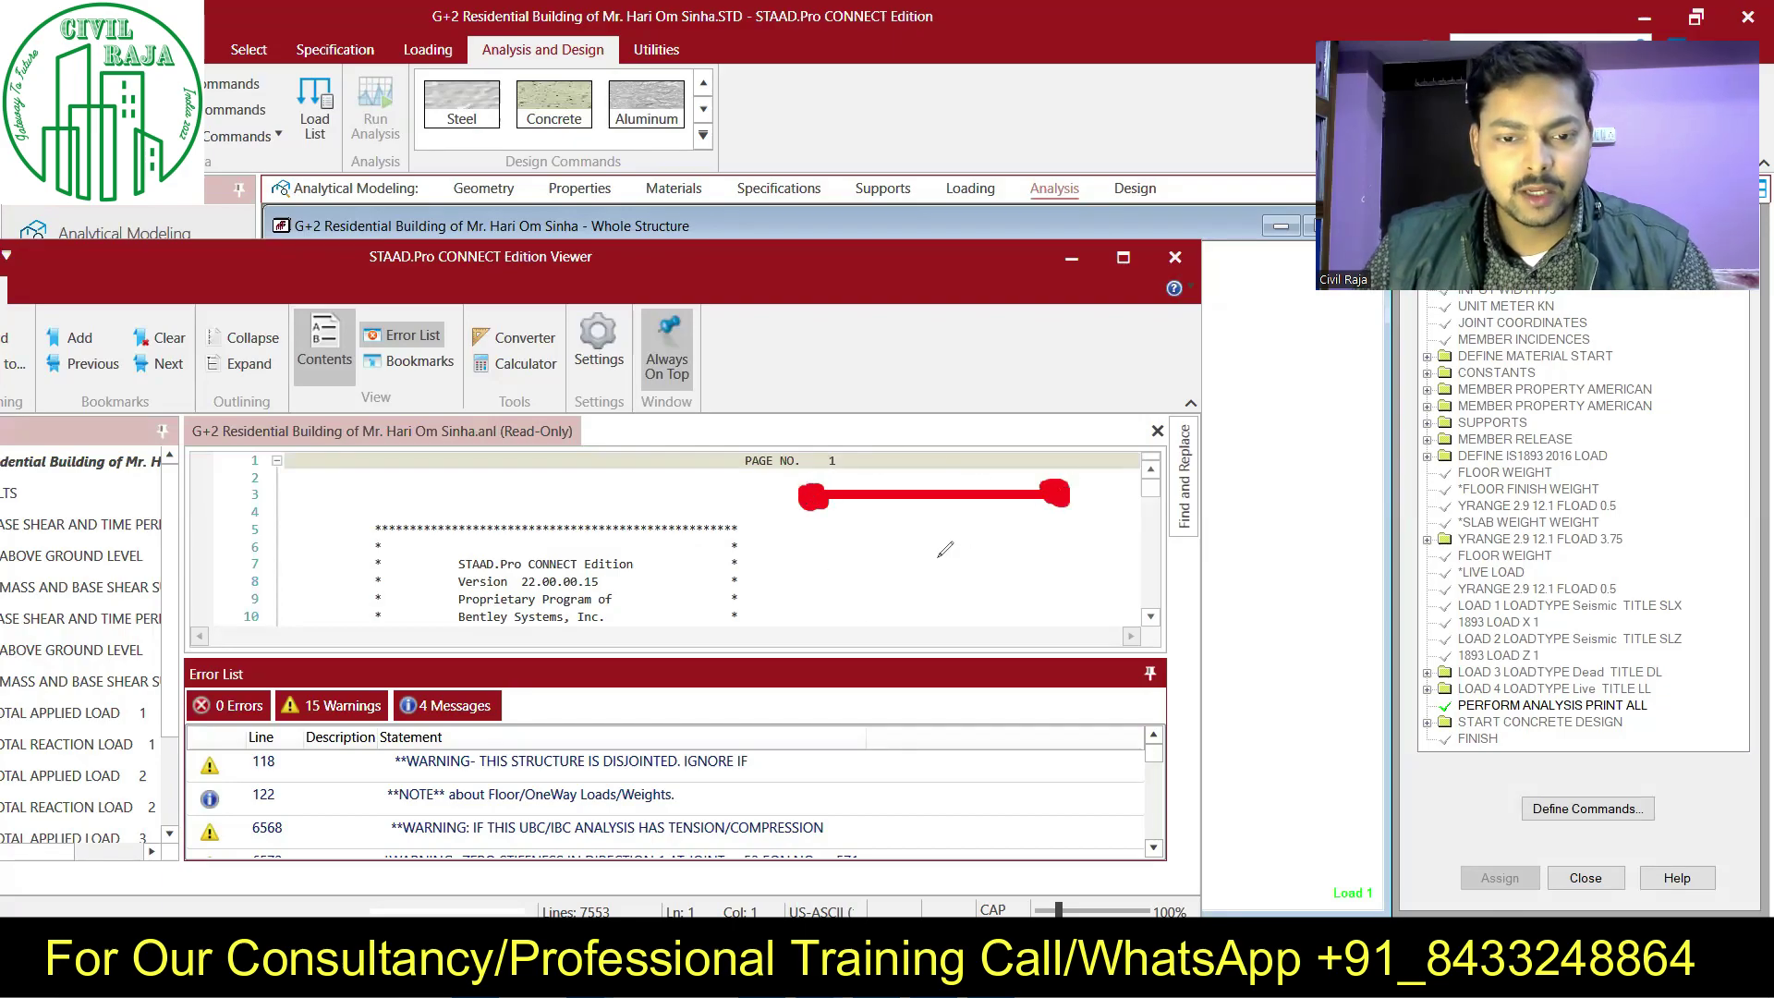
left_click_drag(925, 499, 937, 649)
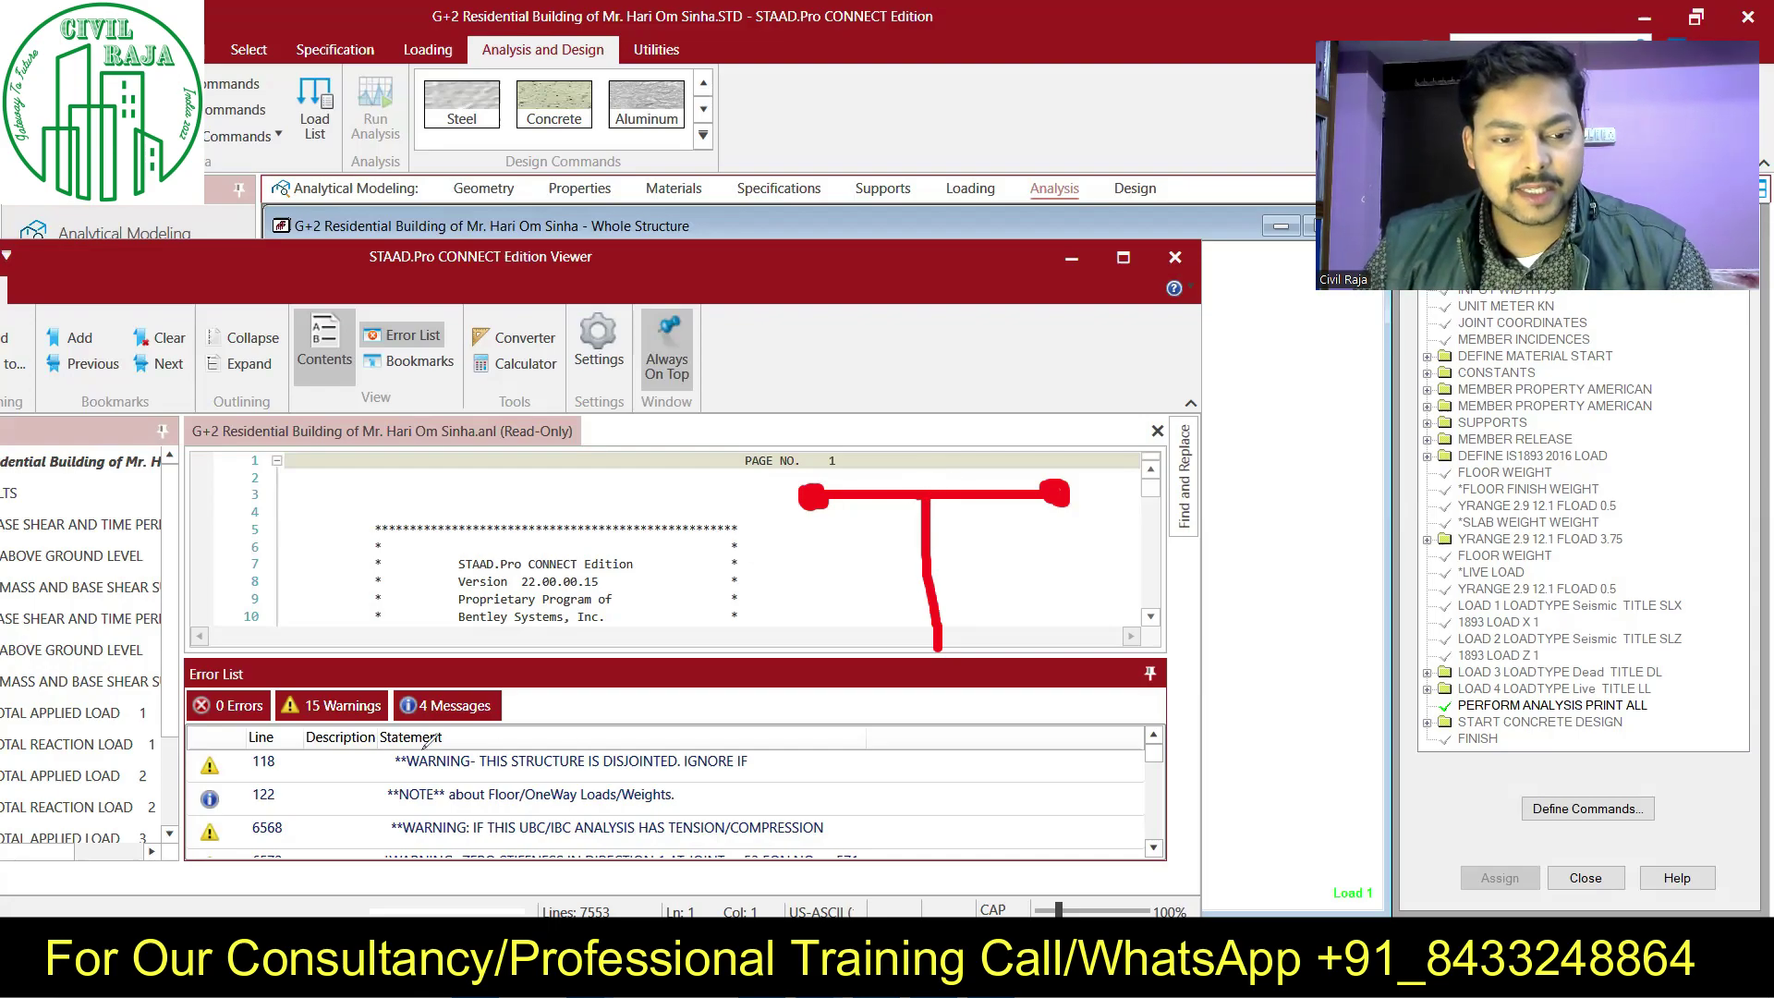
Underline the disjointed-structure and UBC/IBC analysis warnings in red and review the zero-stiffness warnings further down the error list.
left_click_drag(471, 771, 744, 763)
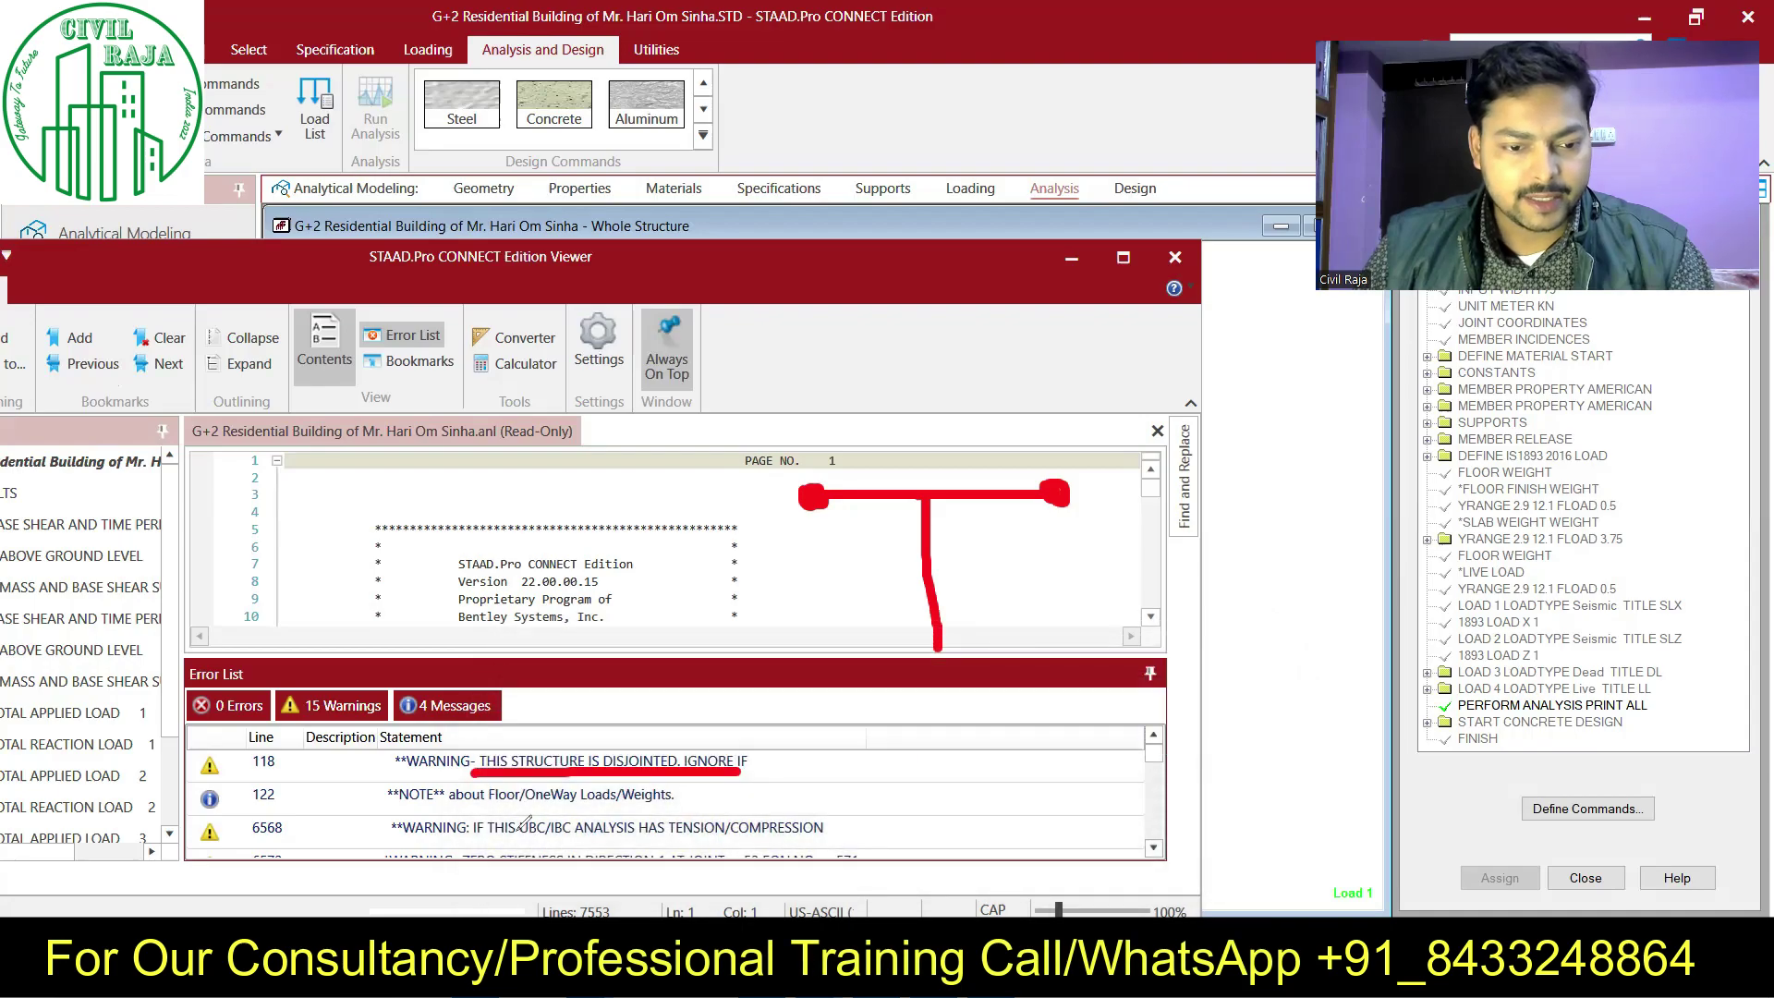
left_click_drag(469, 842, 783, 842)
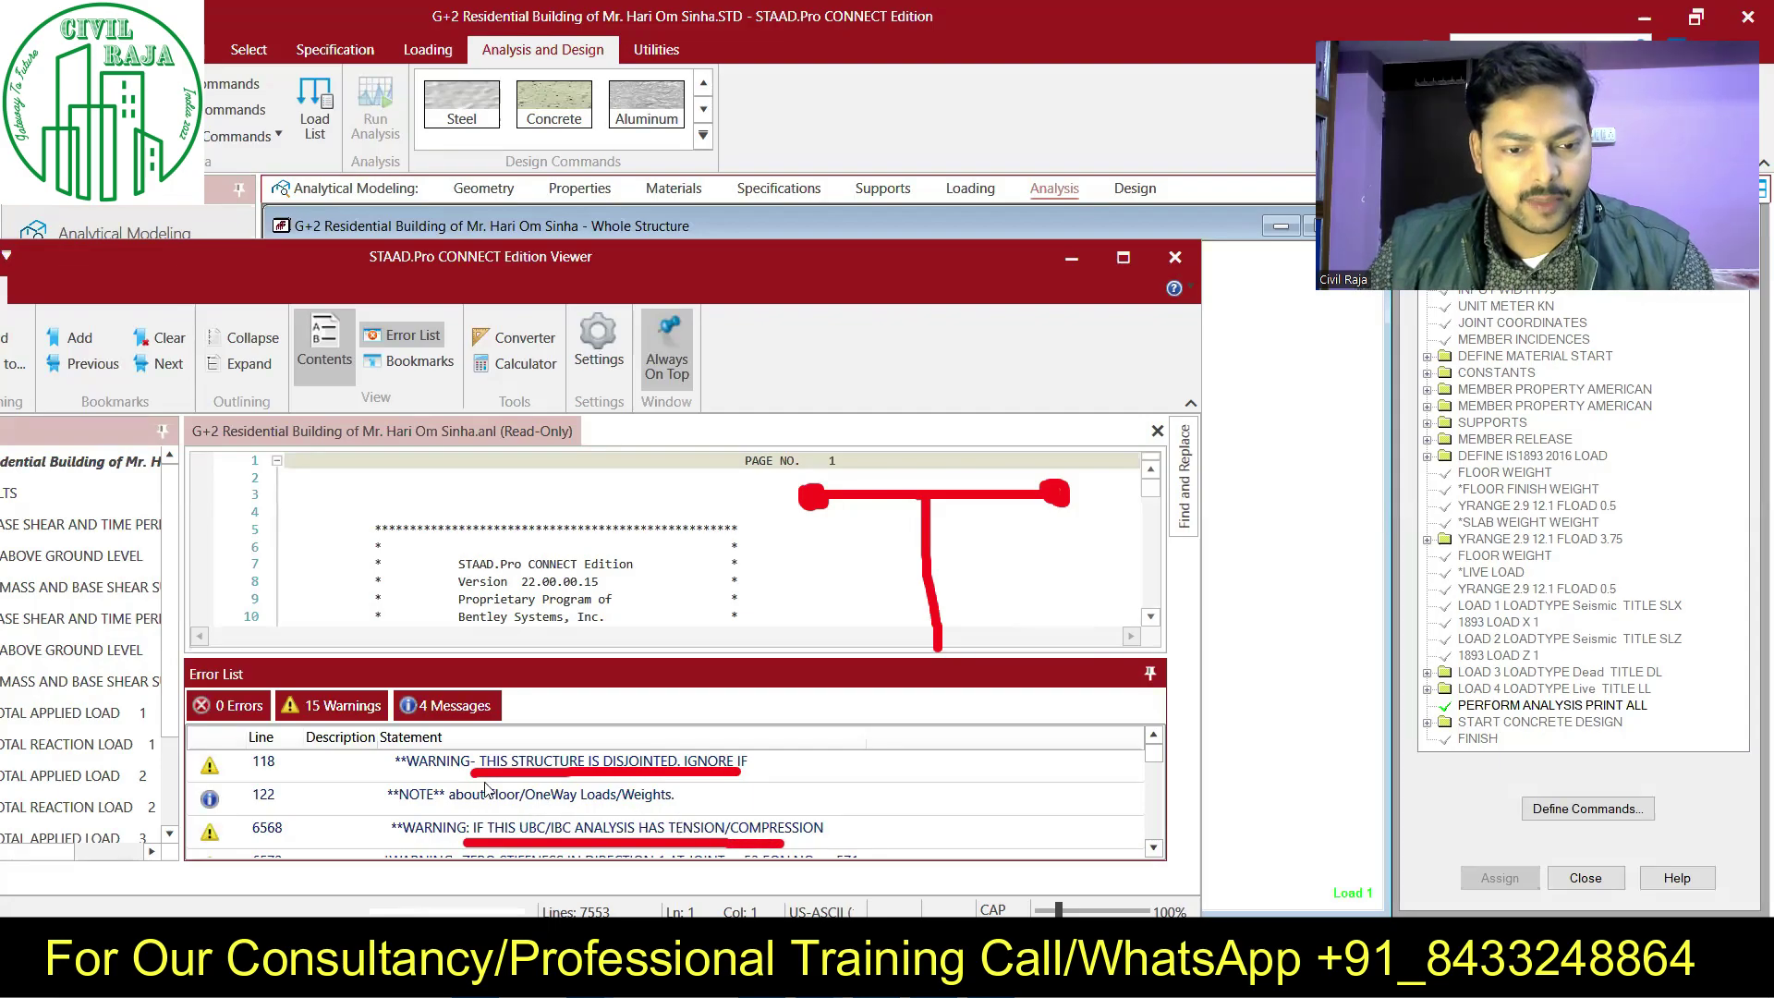
scroll(486, 791, "down", 2)
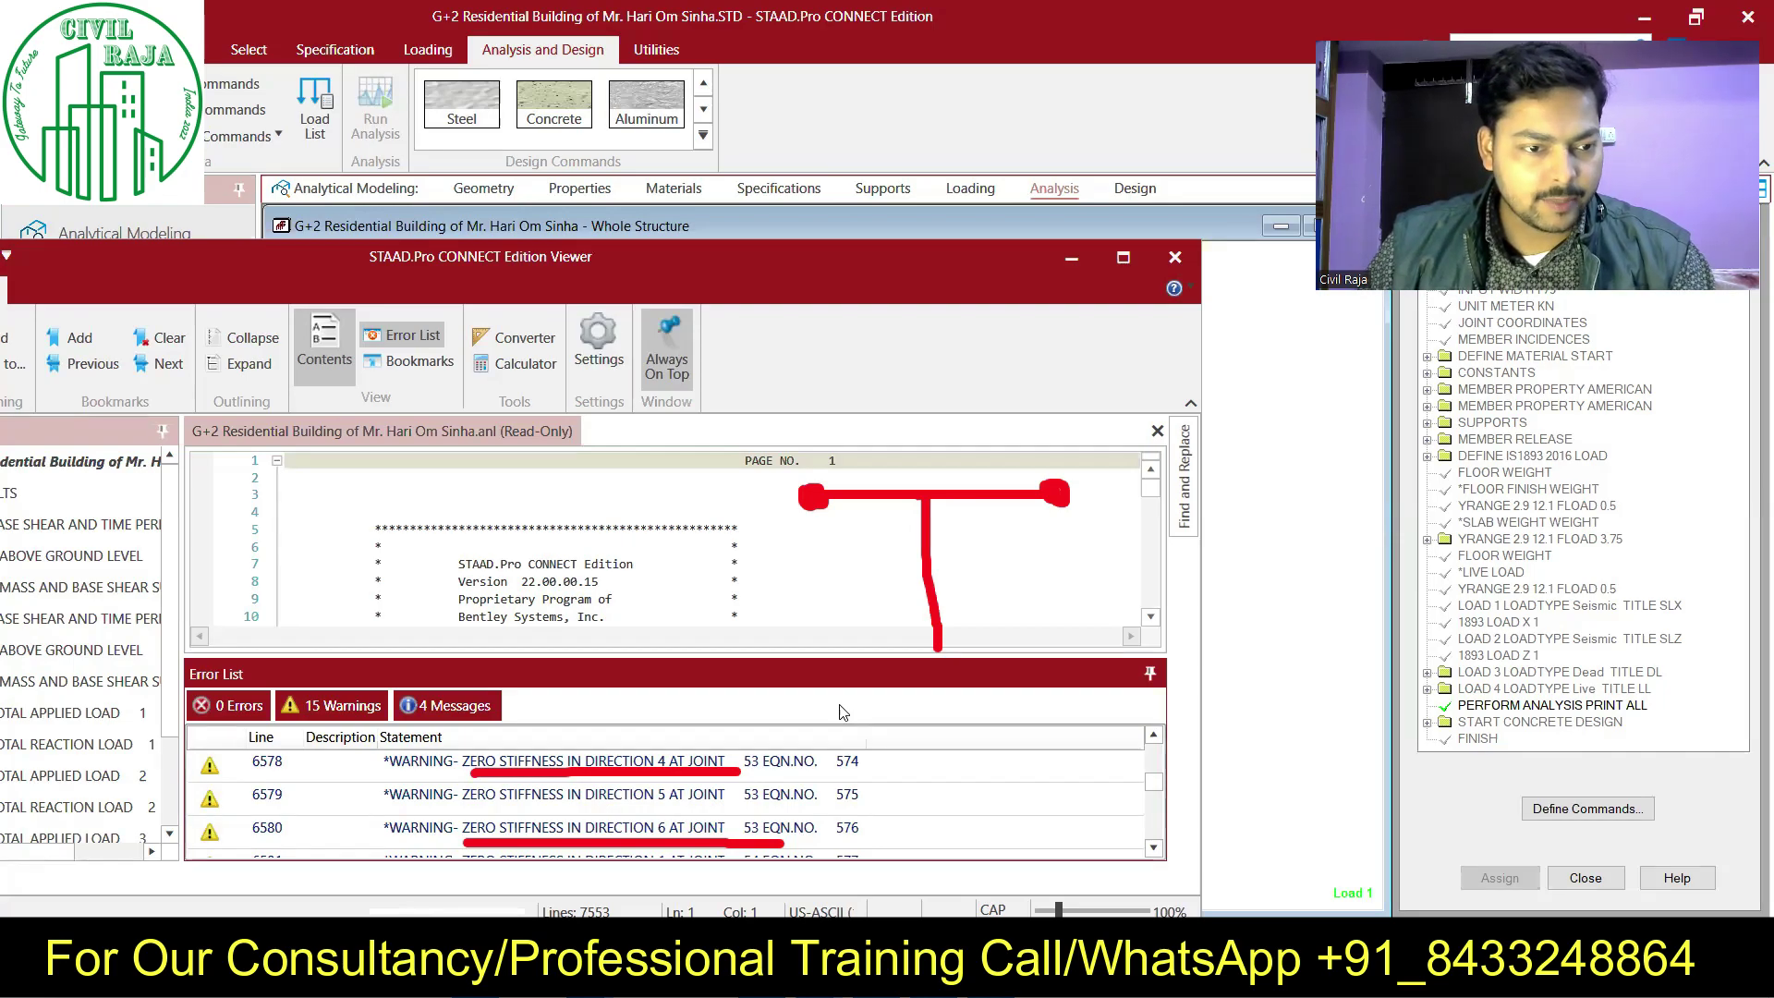
Undo all the red annotations and close the analysis output viewer.
key("ctrl+z")
key("ctrl+z")
key("ctrl+z")
key("ctrl+z")
key("ctrl+z")
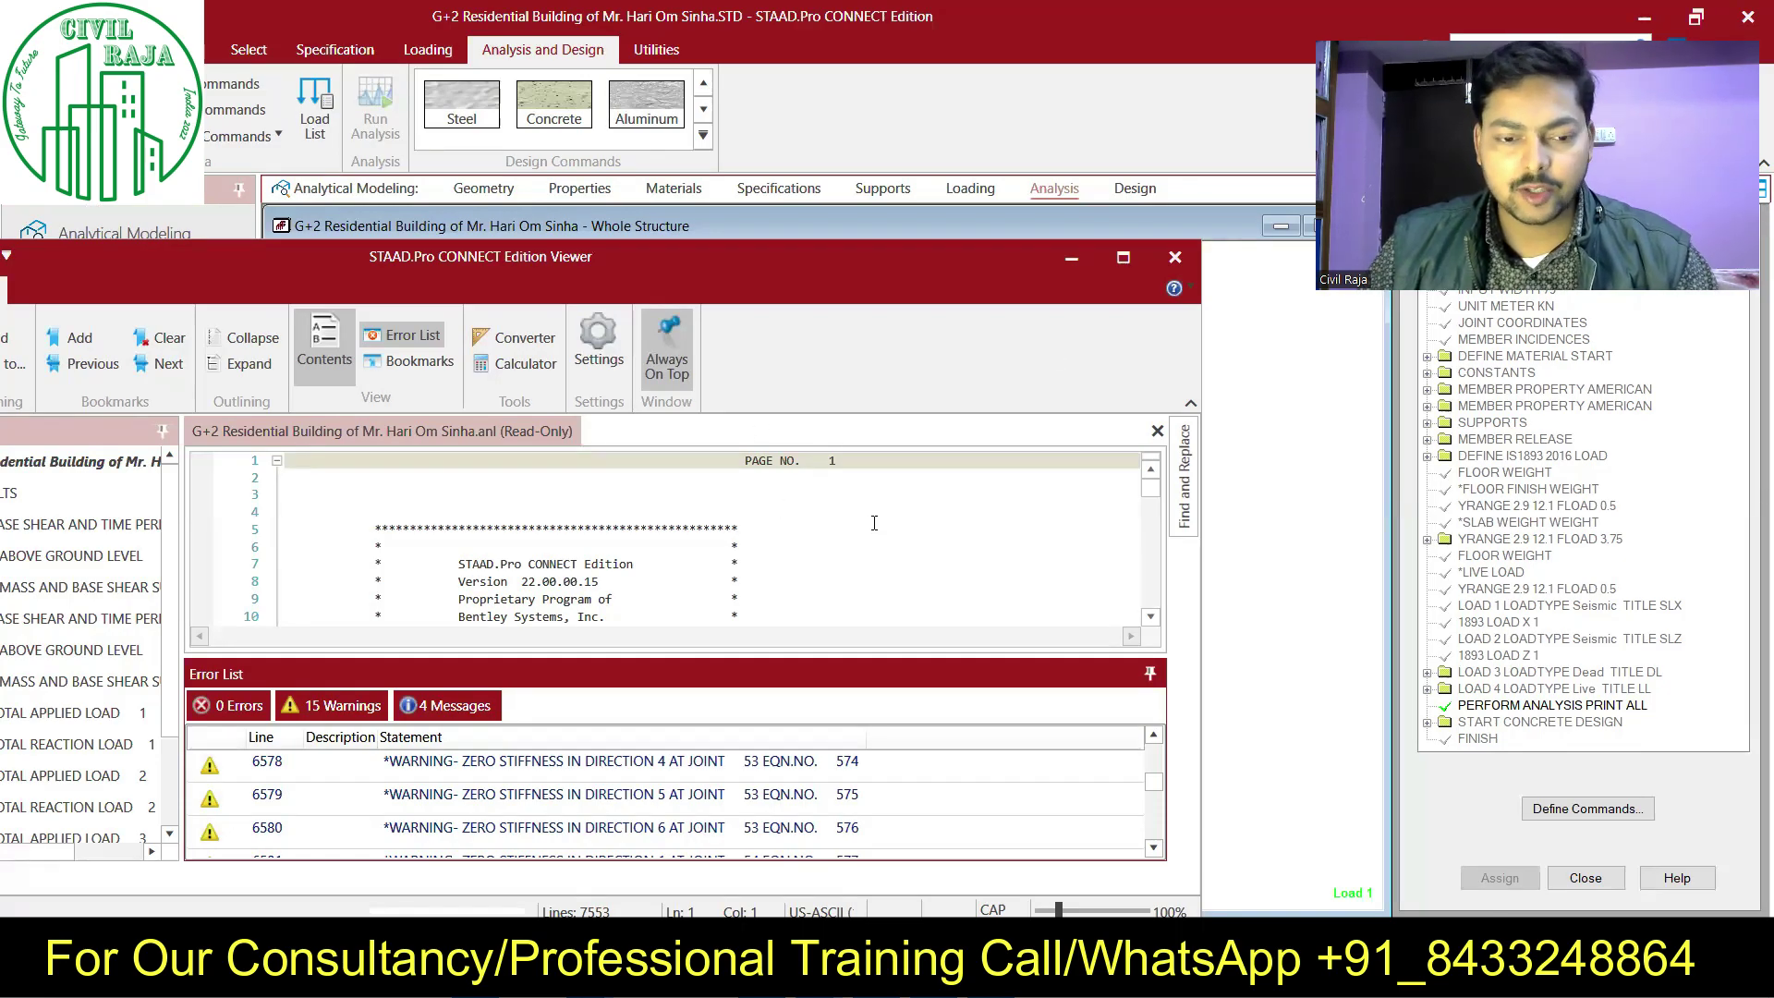
left_click(1175, 258)
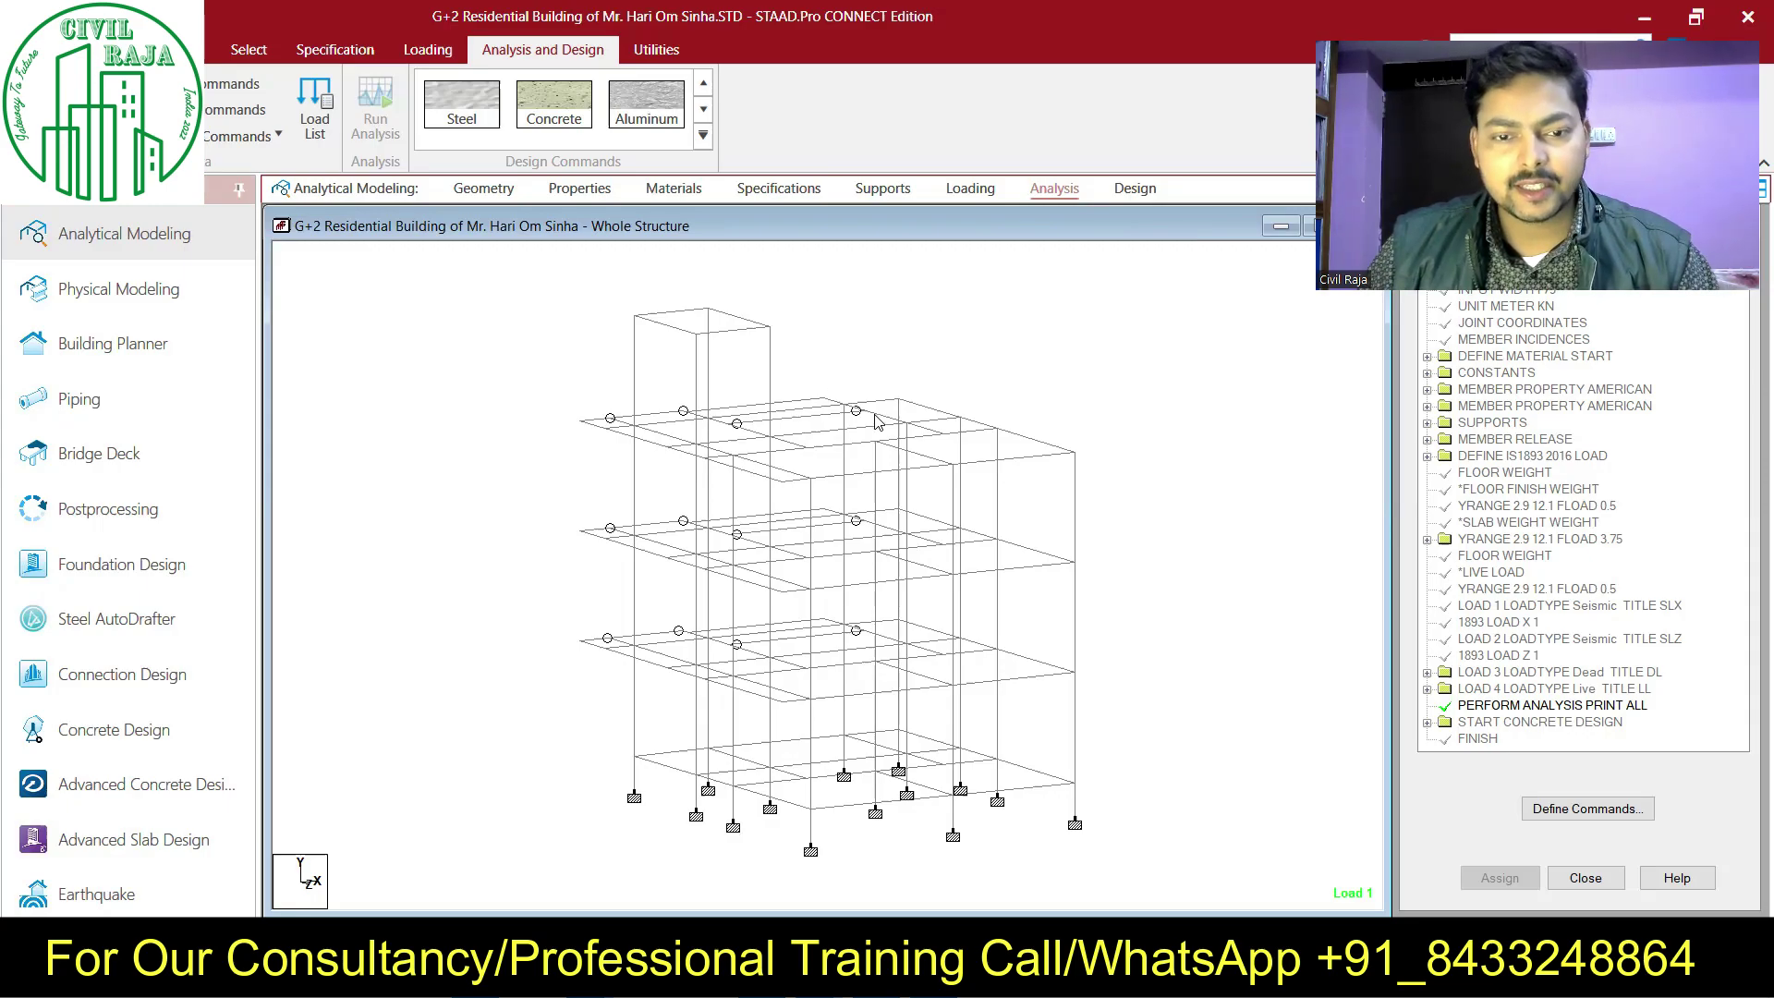
Isolate the beams of the main roof level, below the stair tower, and show only them in plan view.
mouse_move(878, 422)
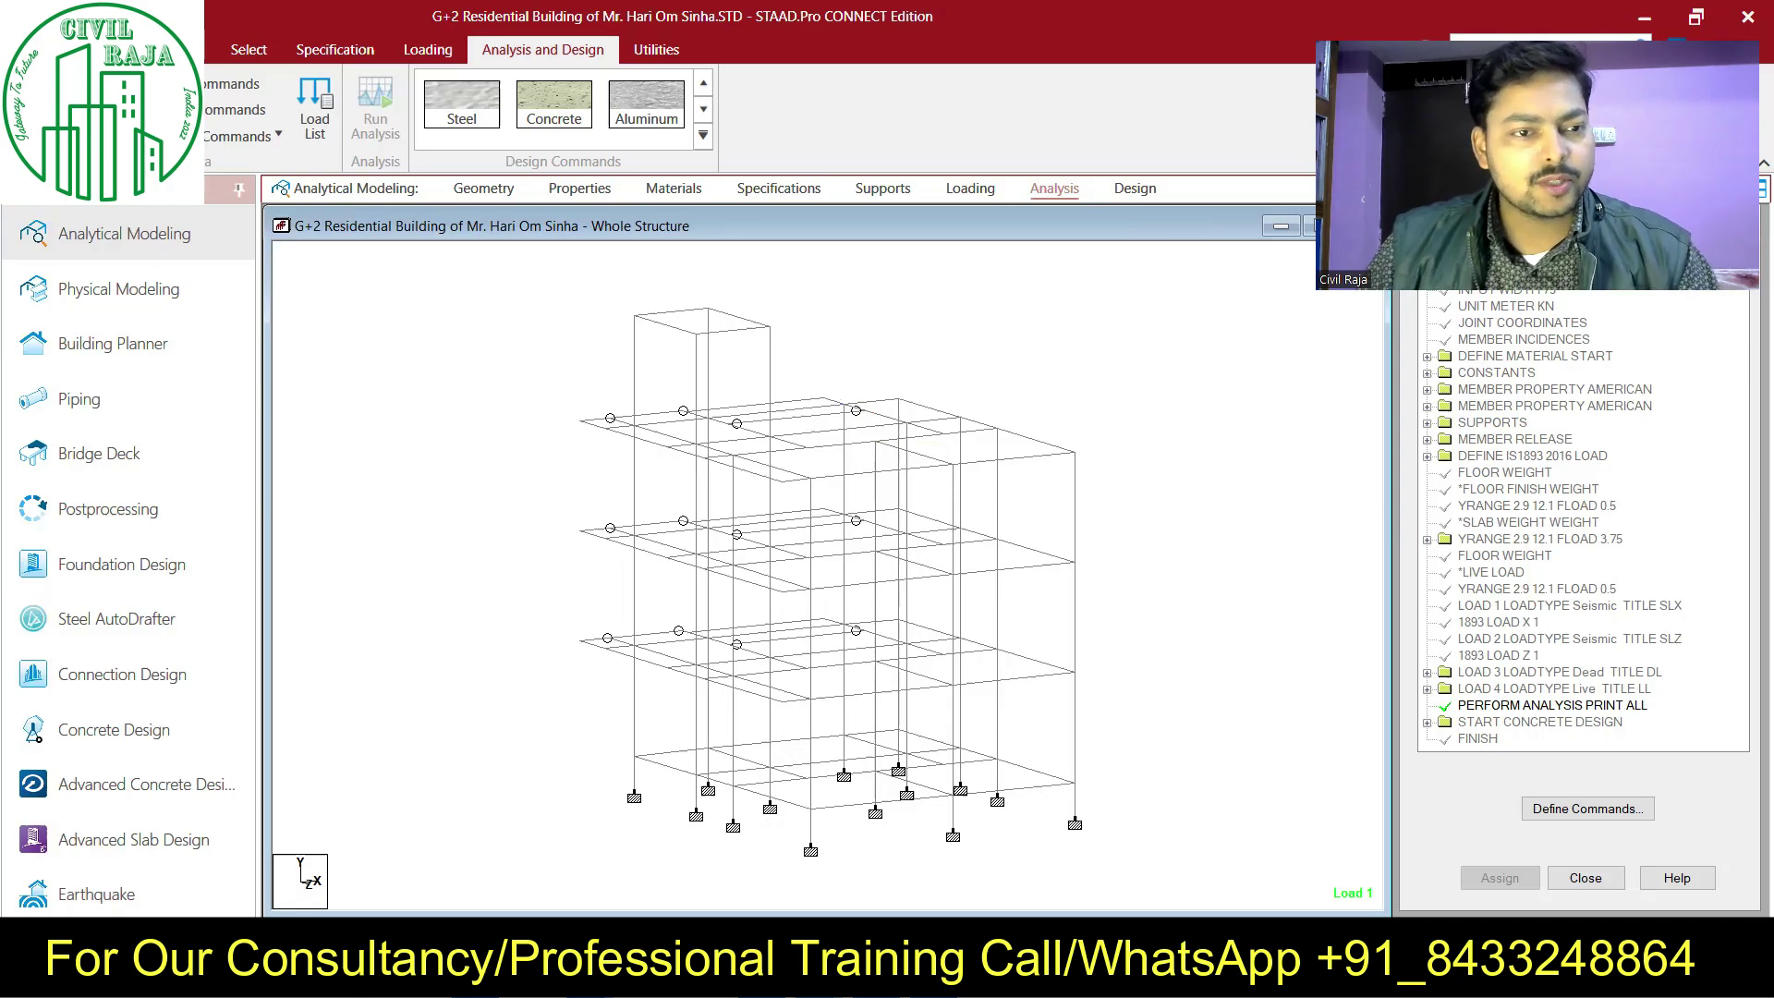
left_click(188, 50)
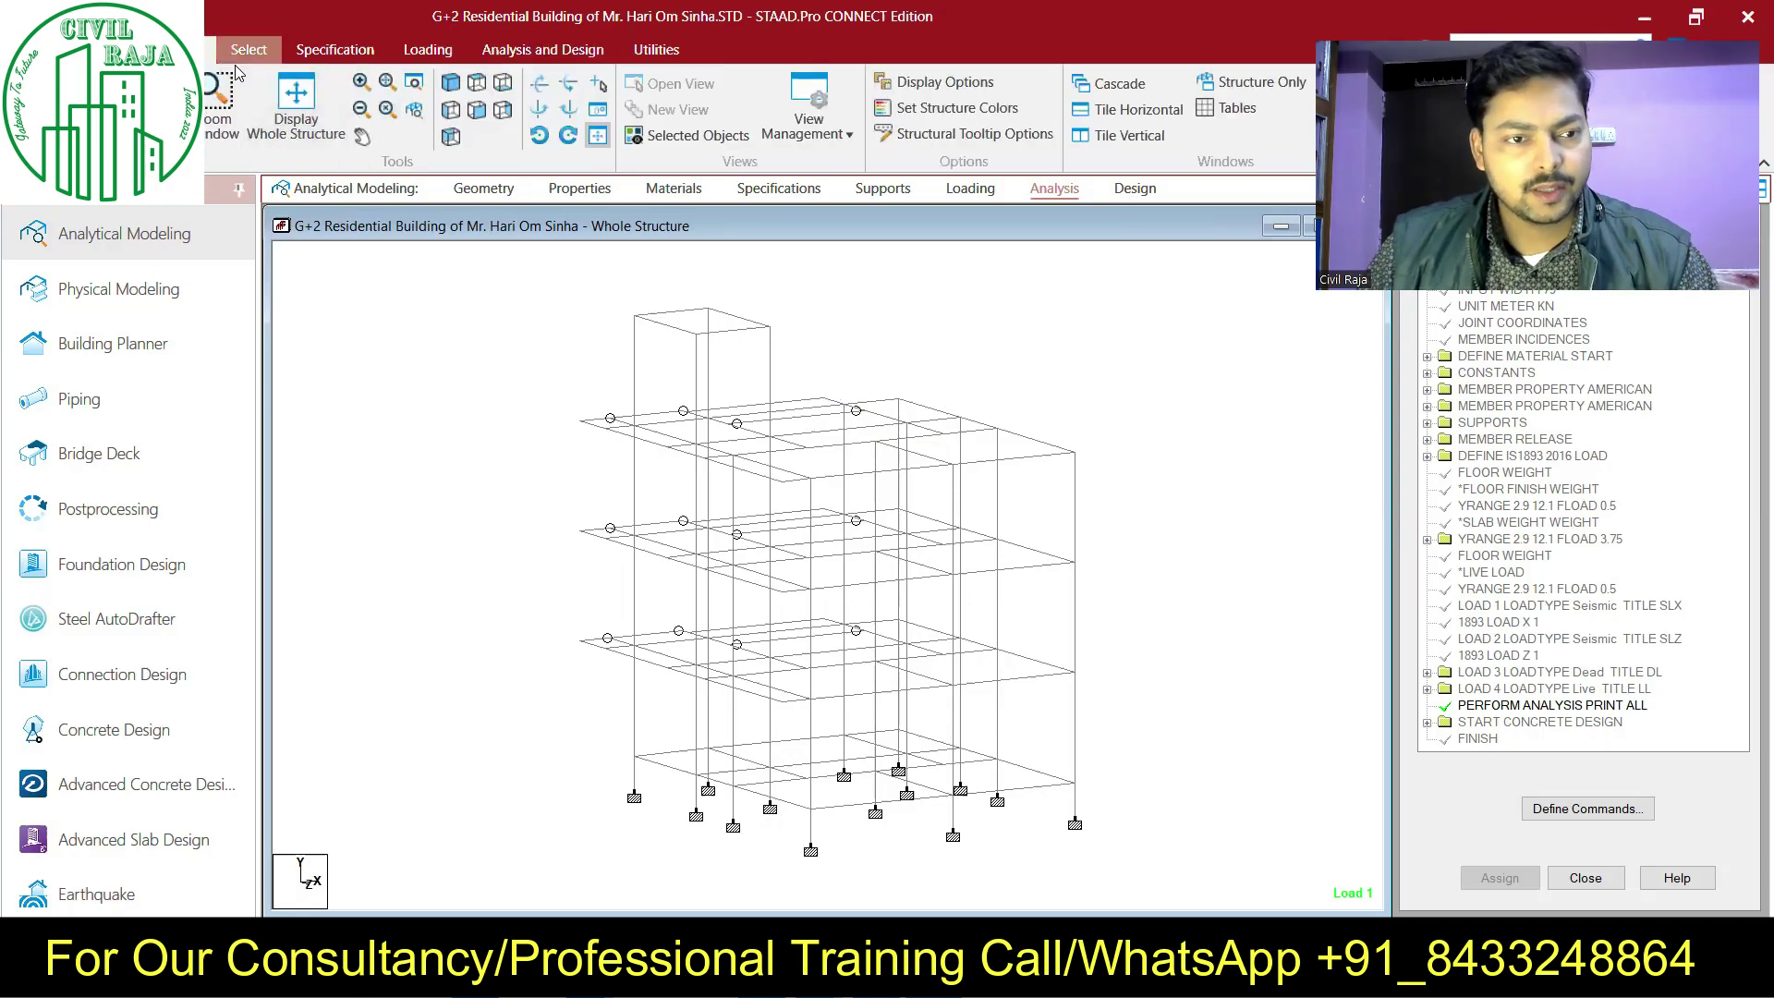
left_click_drag(587, 417, 1146, 476)
left_click_drag(547, 410, 1140, 455)
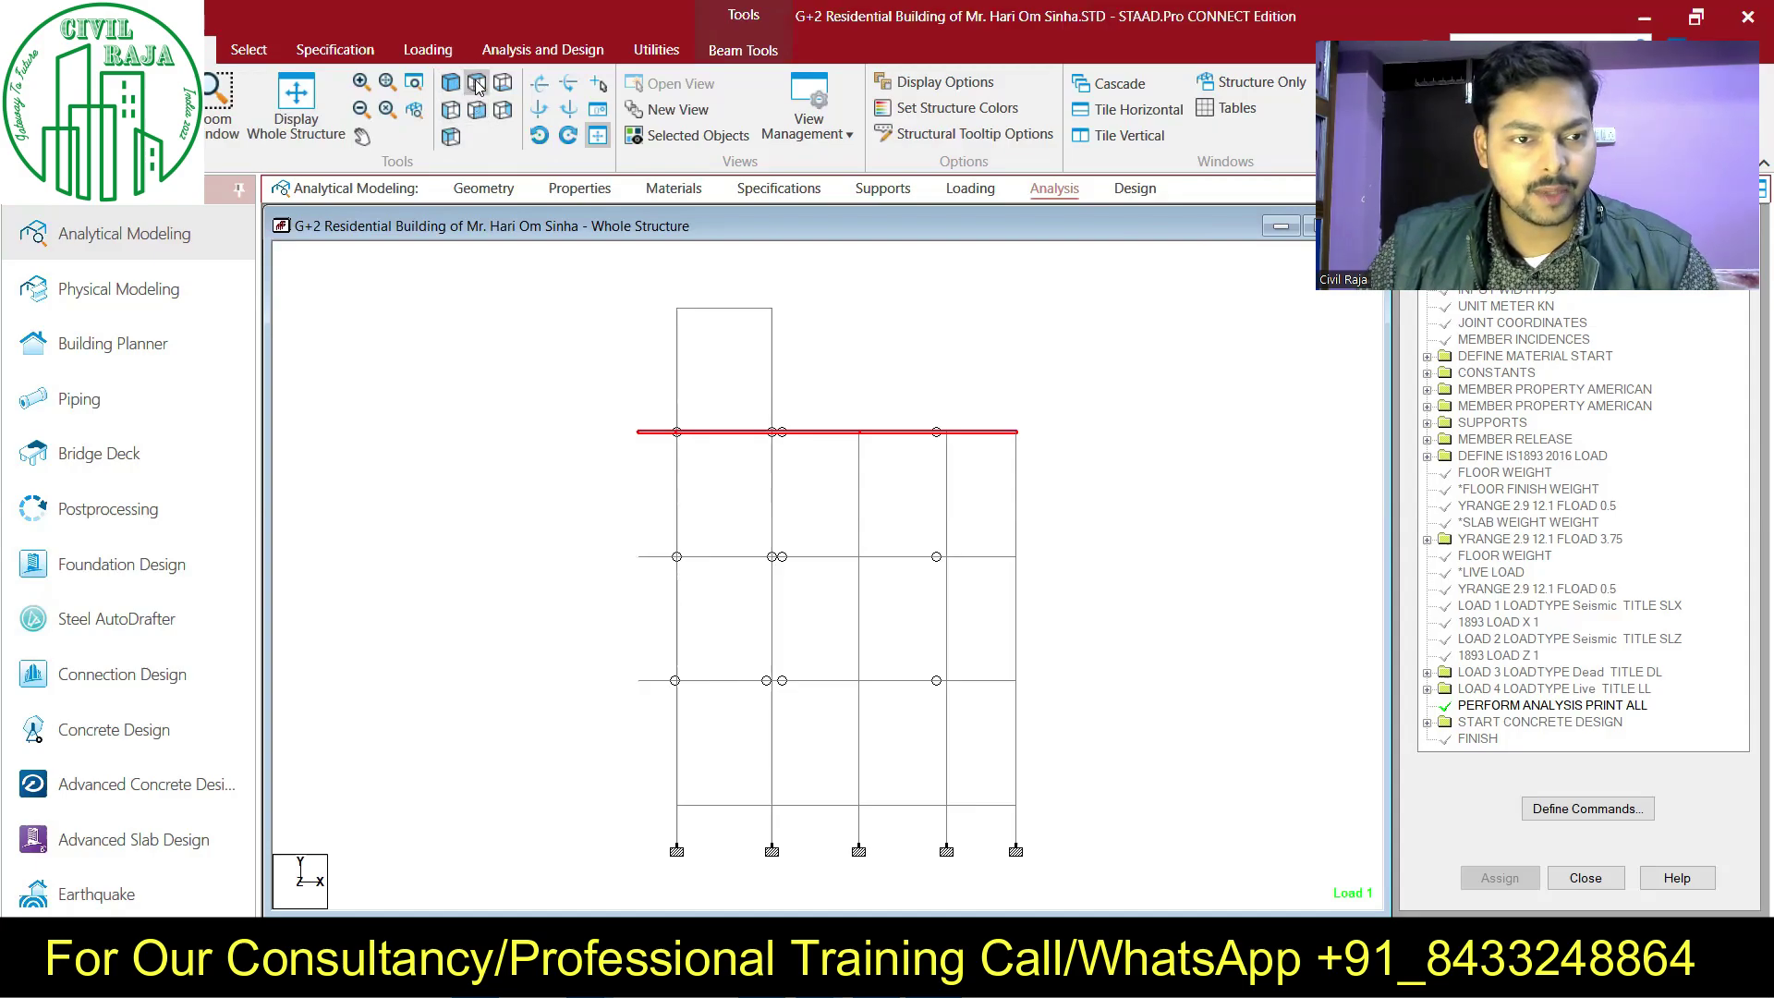
left_click(689, 139)
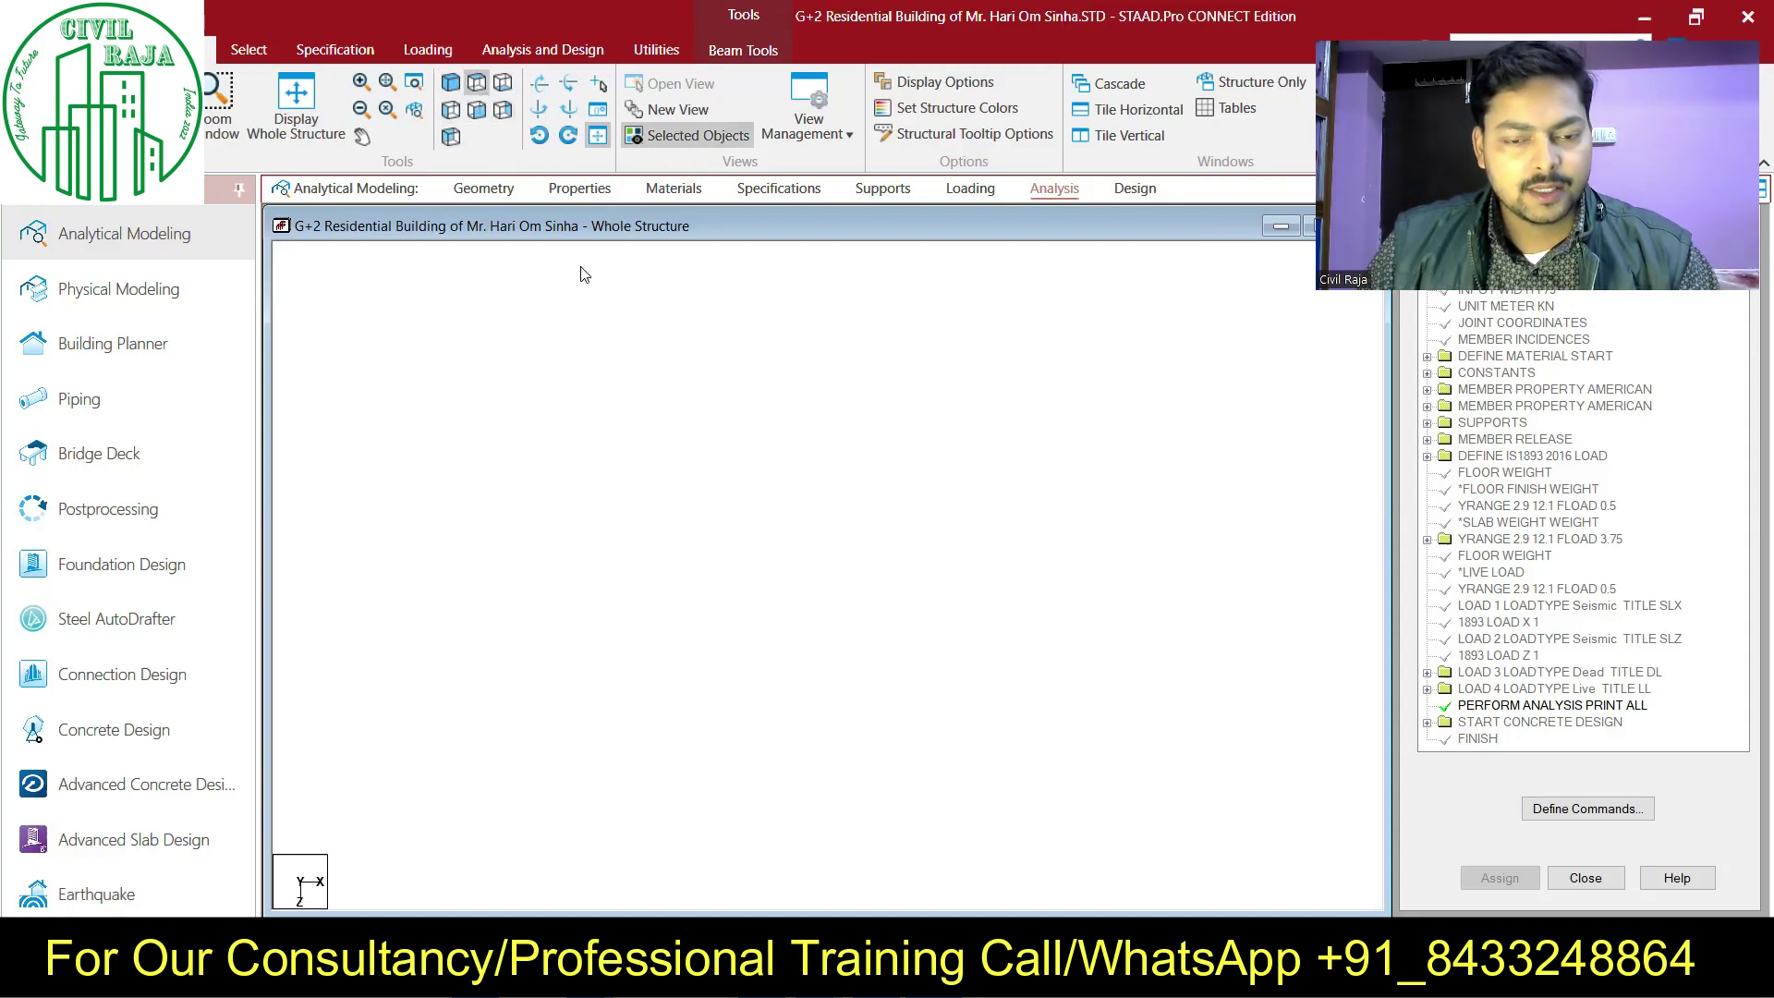
left_click(1146, 455)
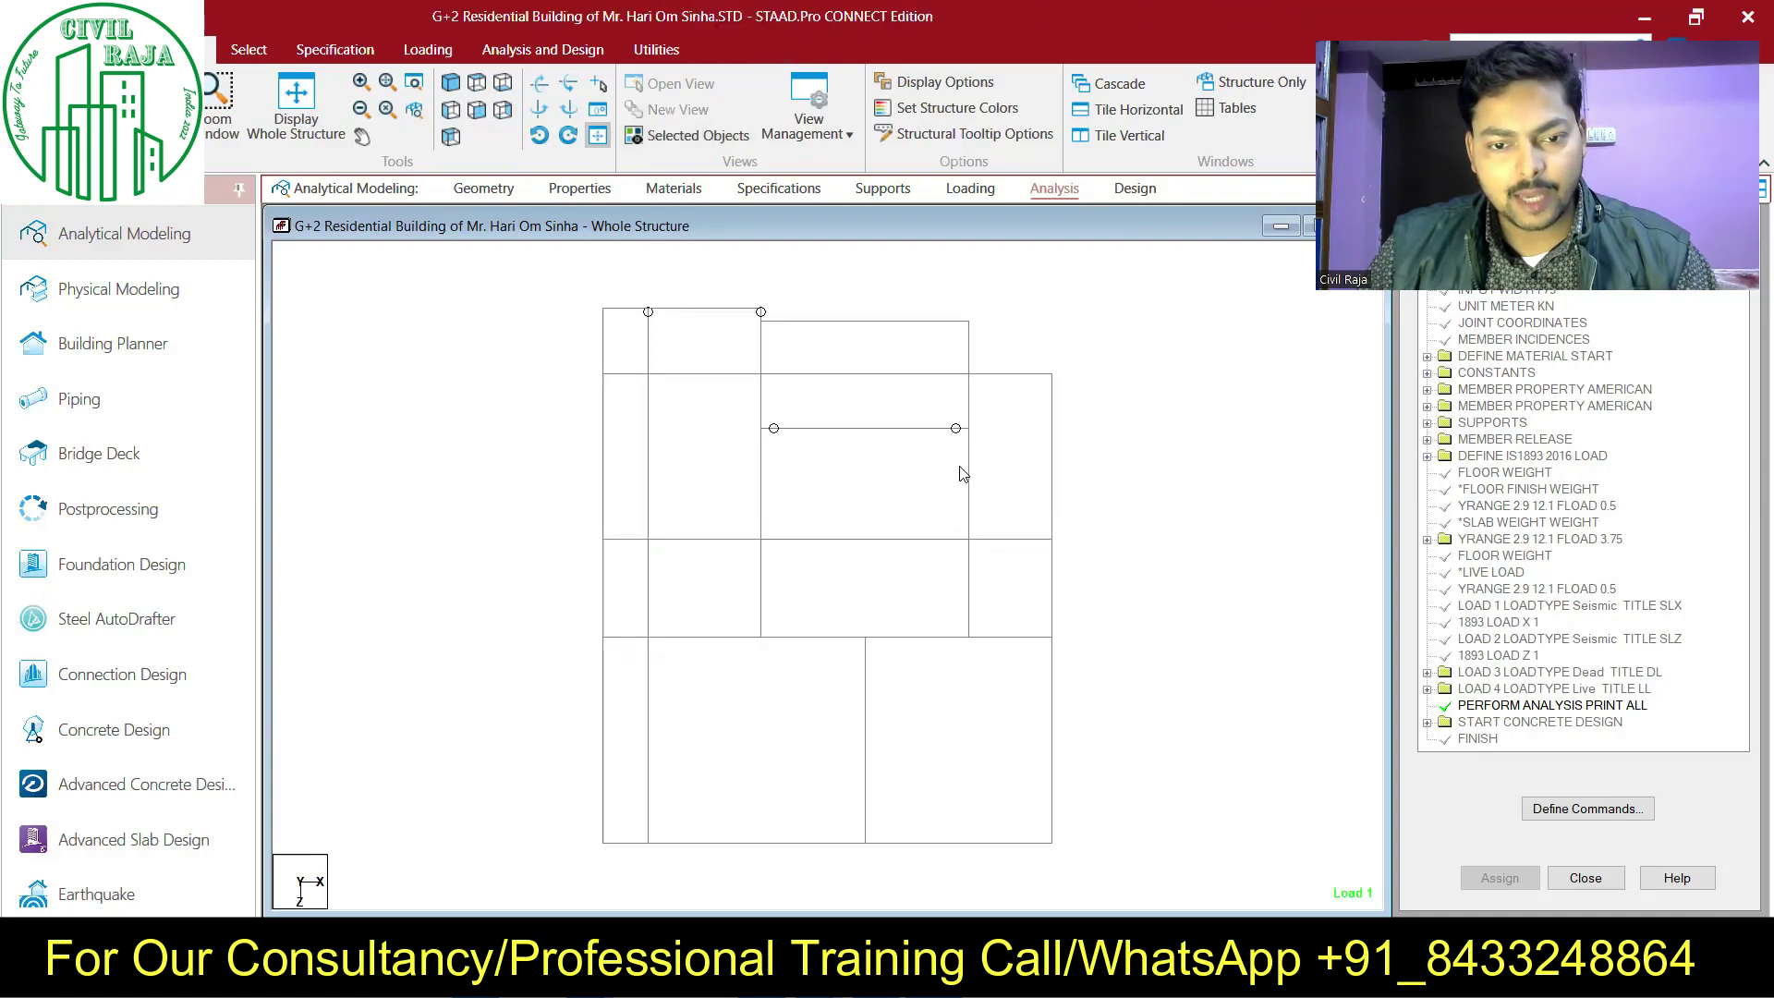
Examine how the released secondary beam meets the continuous main beam, then restore the display of the whole structure.
left_click(968, 489)
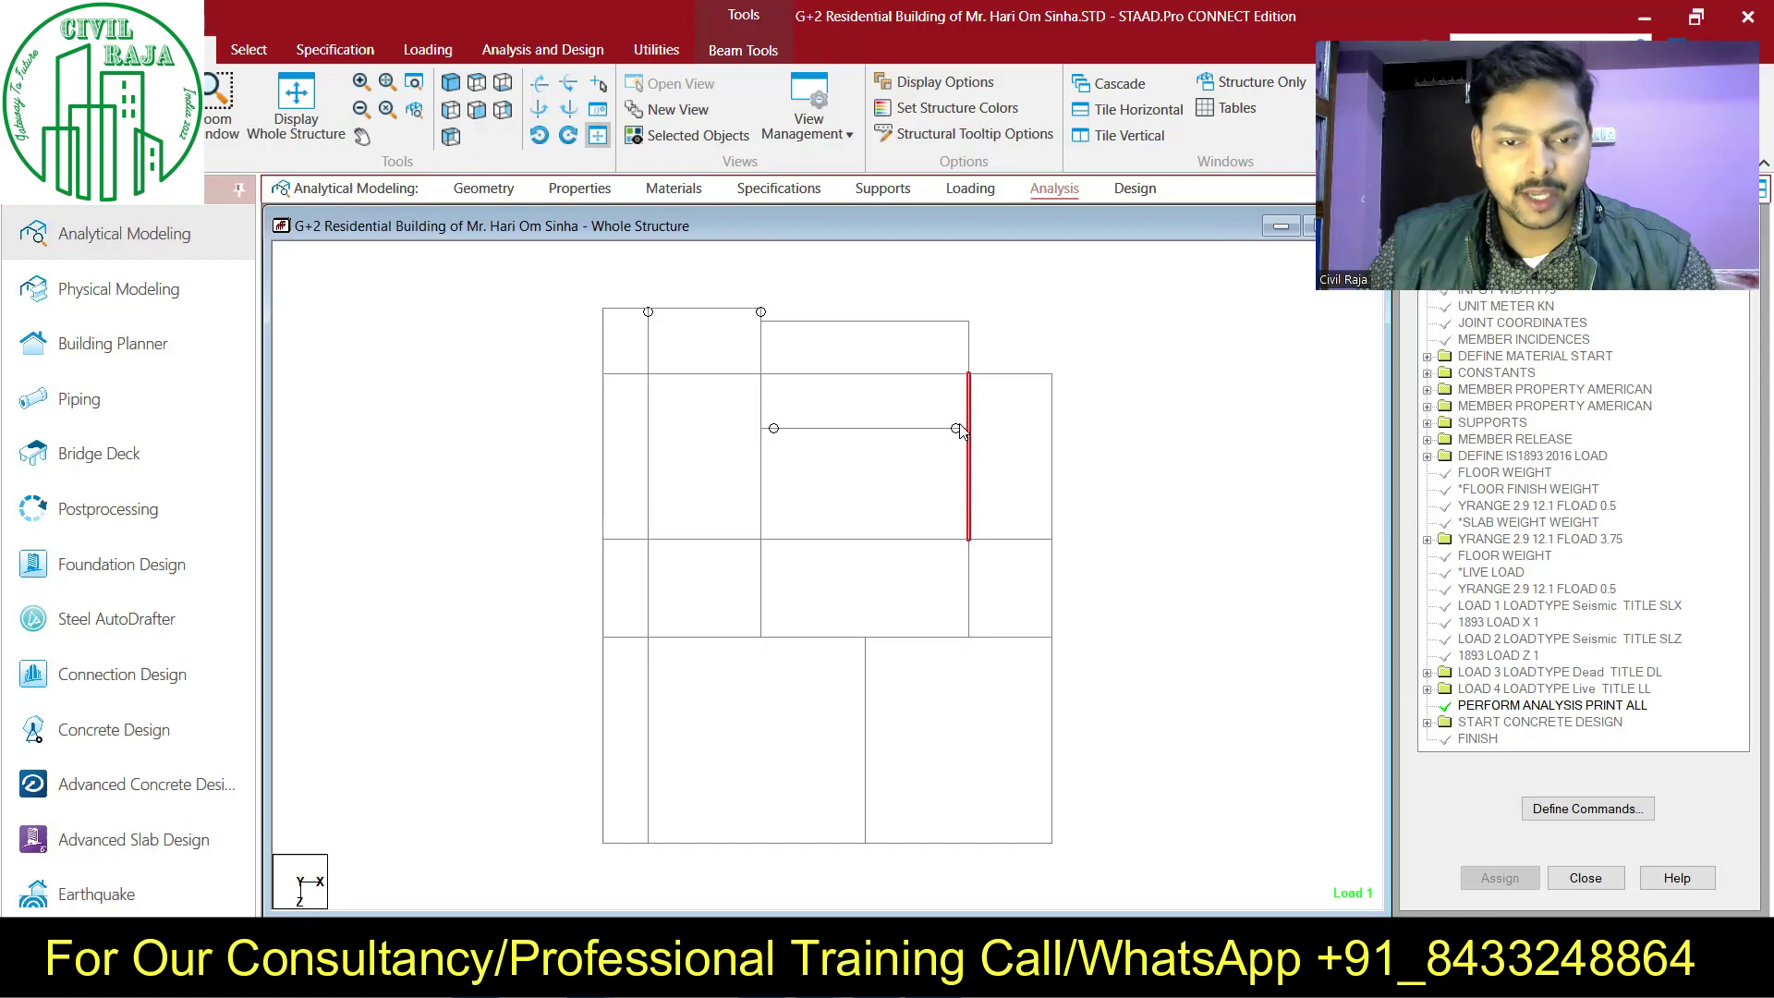
left_click(905, 429)
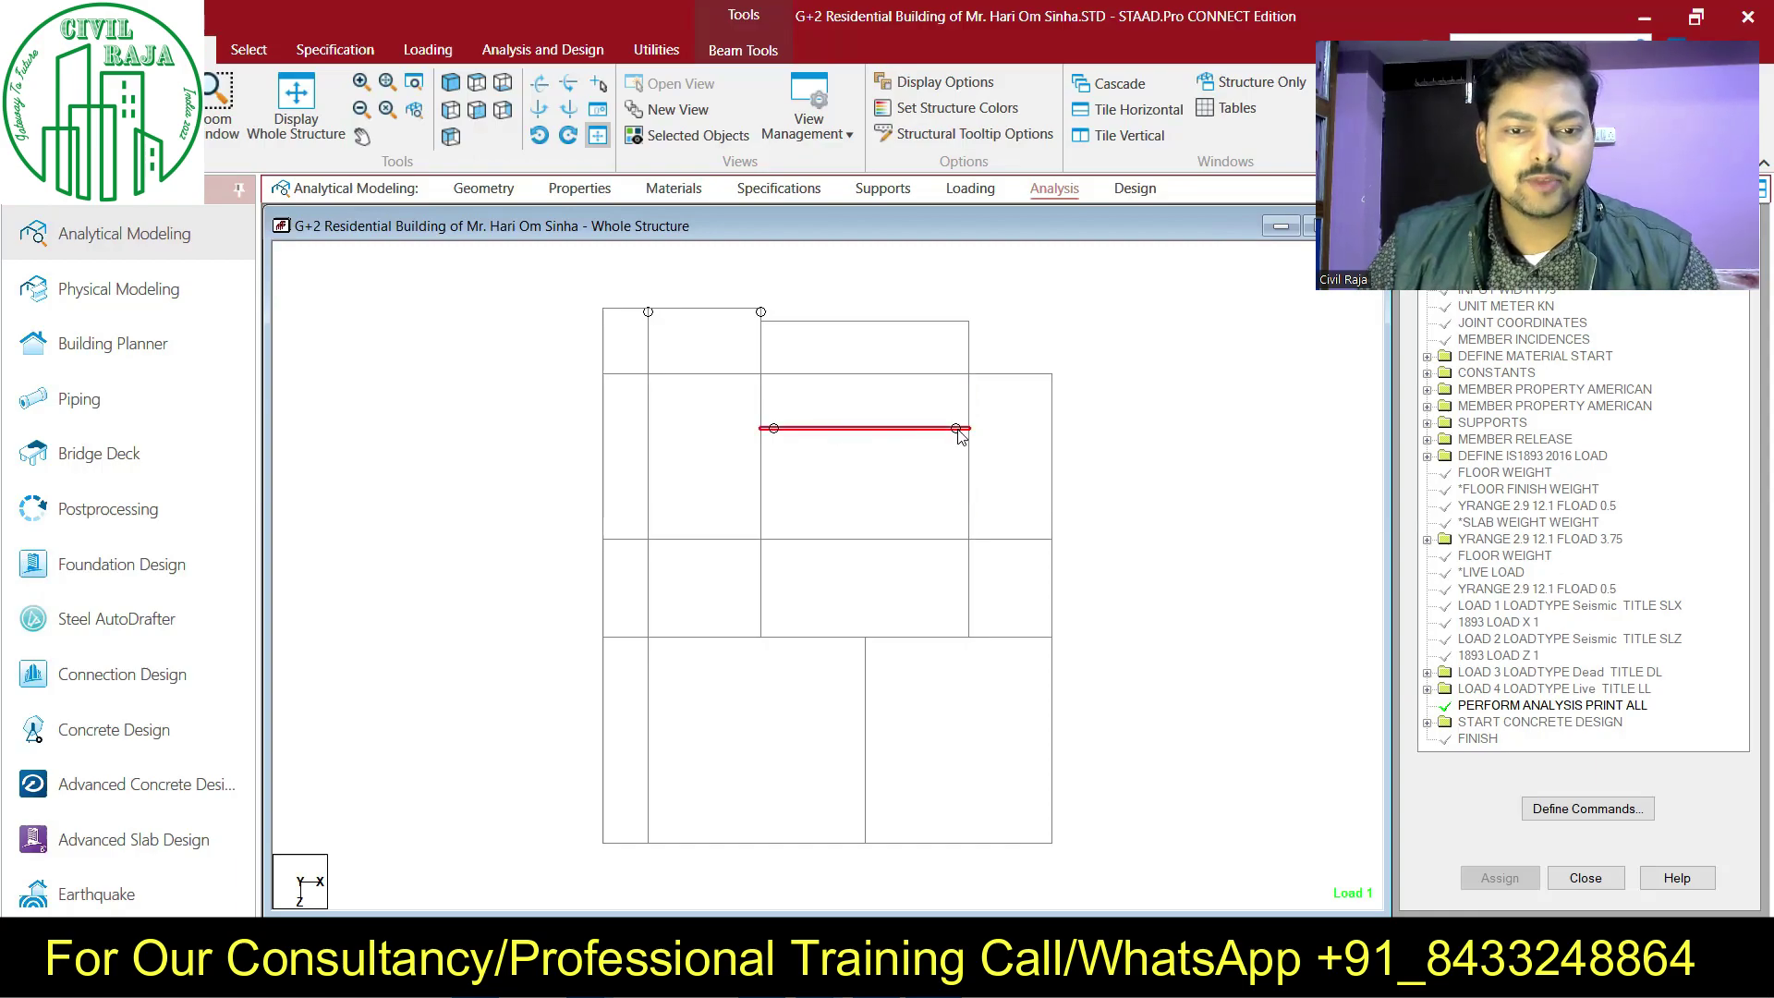
left_click(970, 470)
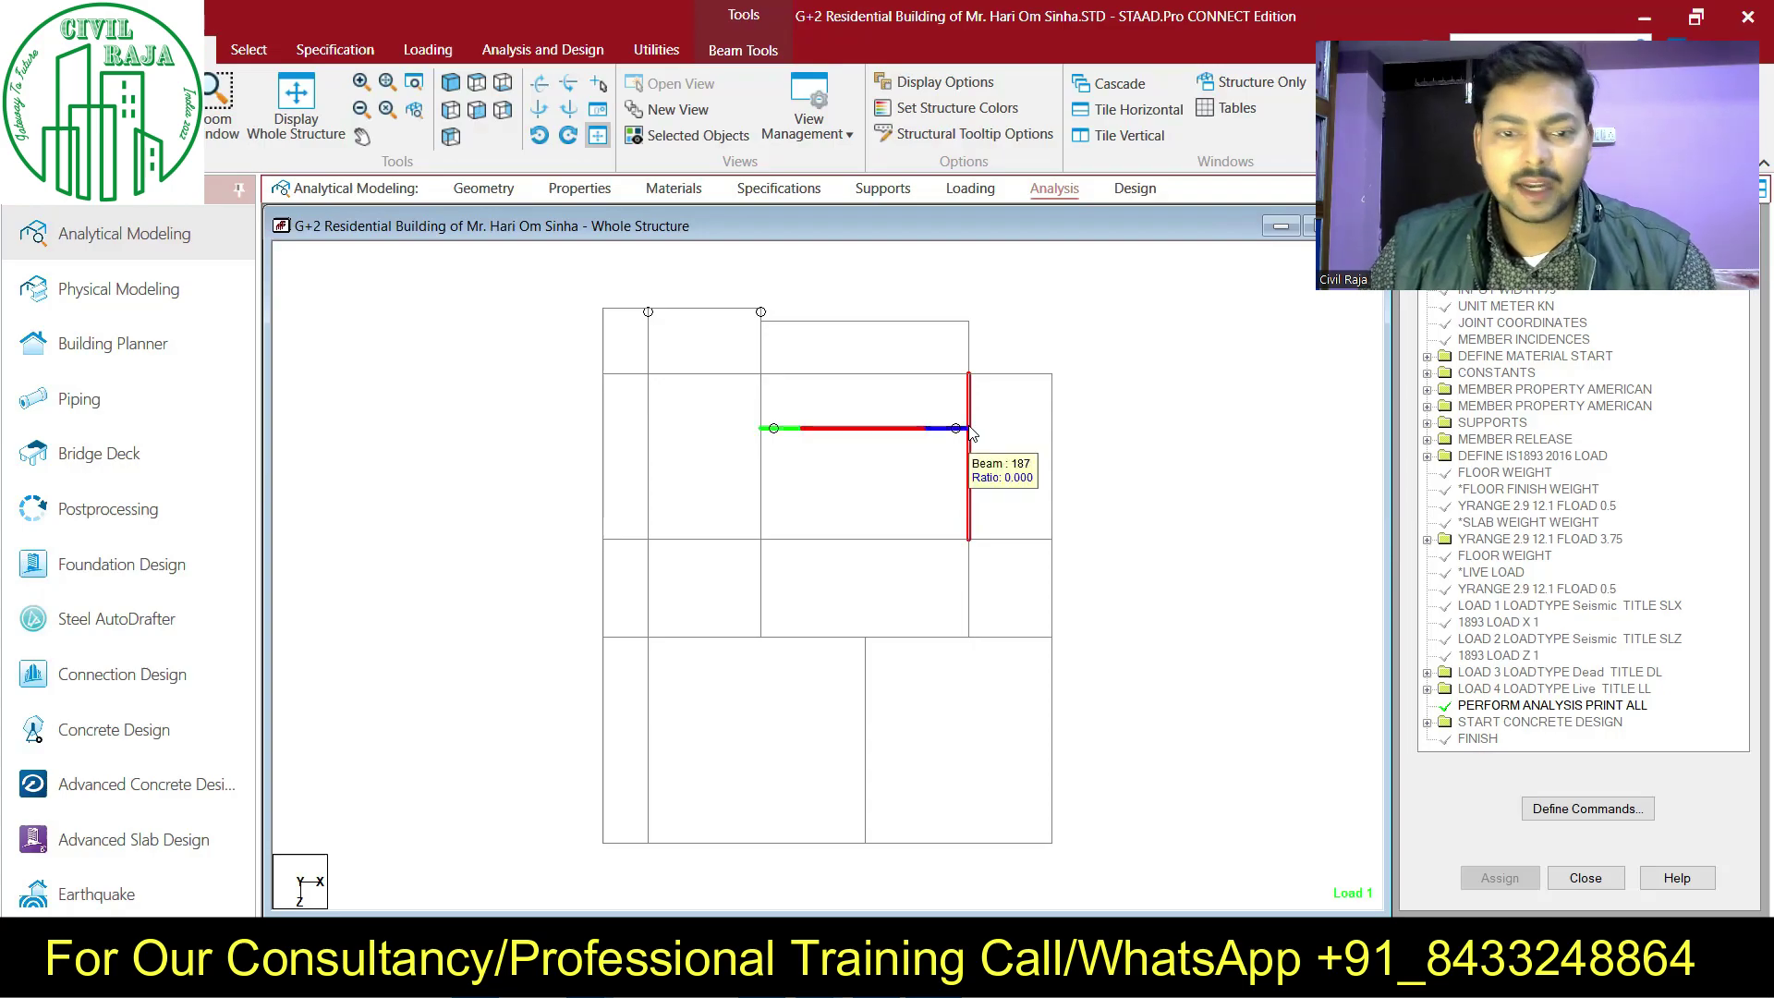
left_click(937, 427)
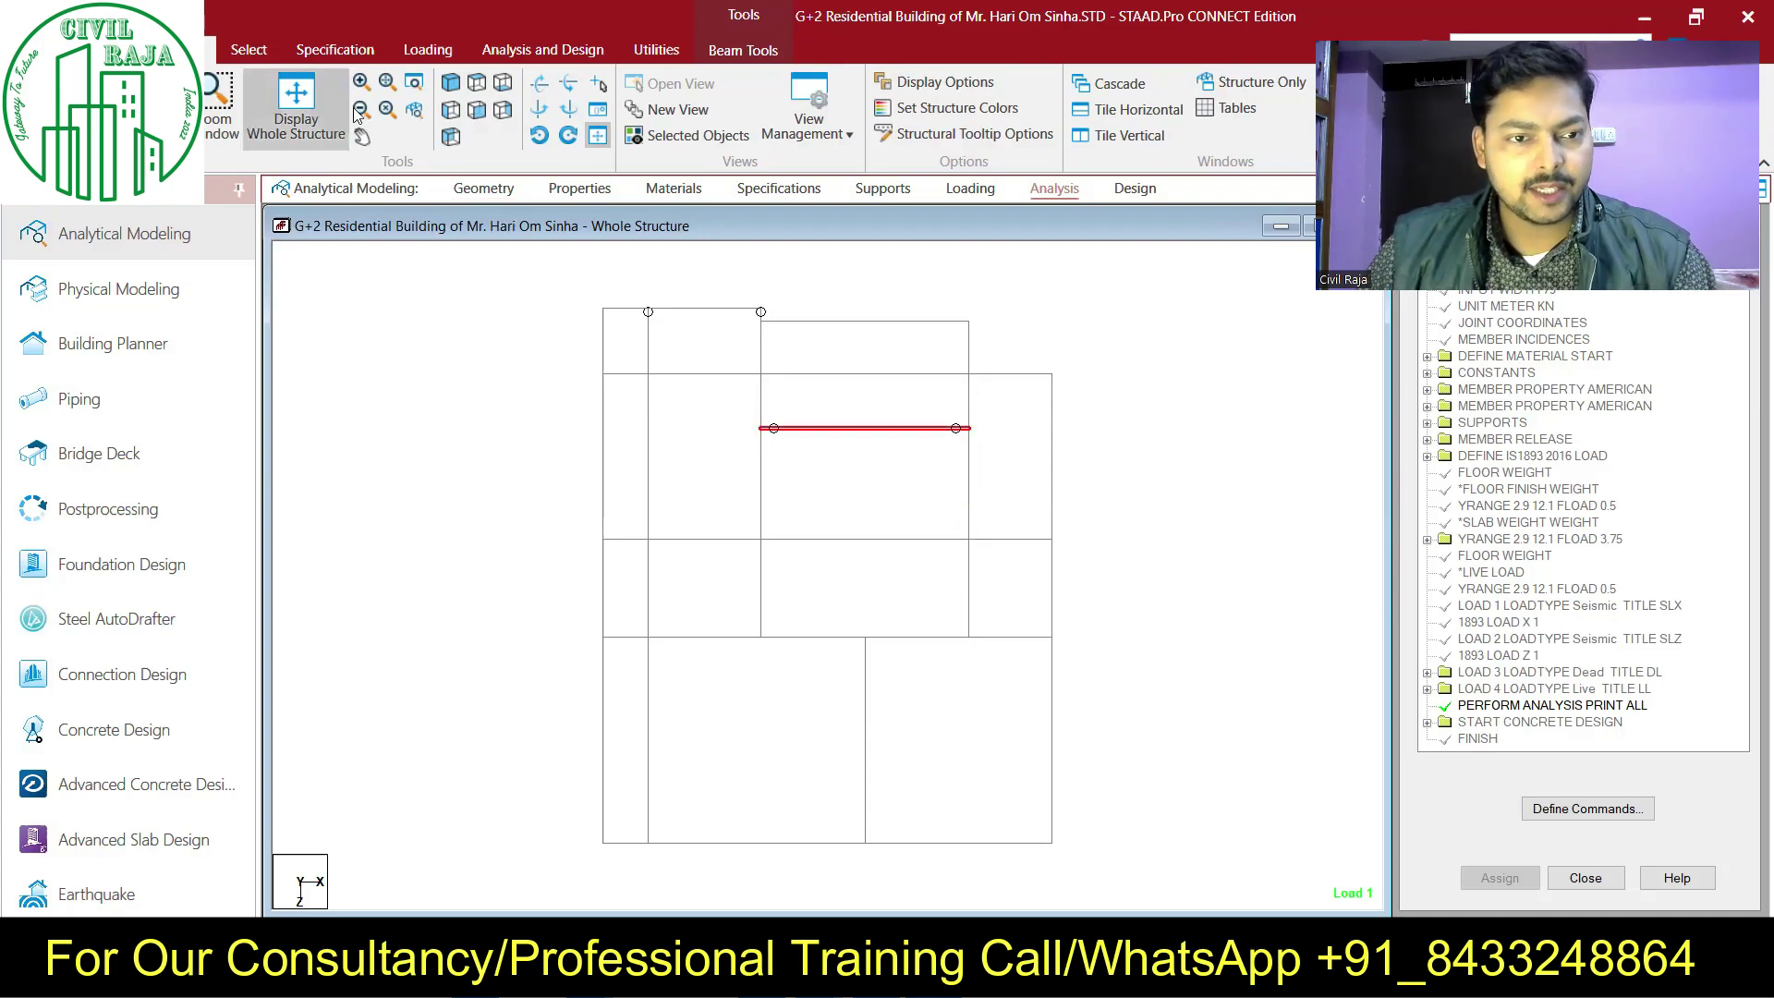
left_click(305, 121)
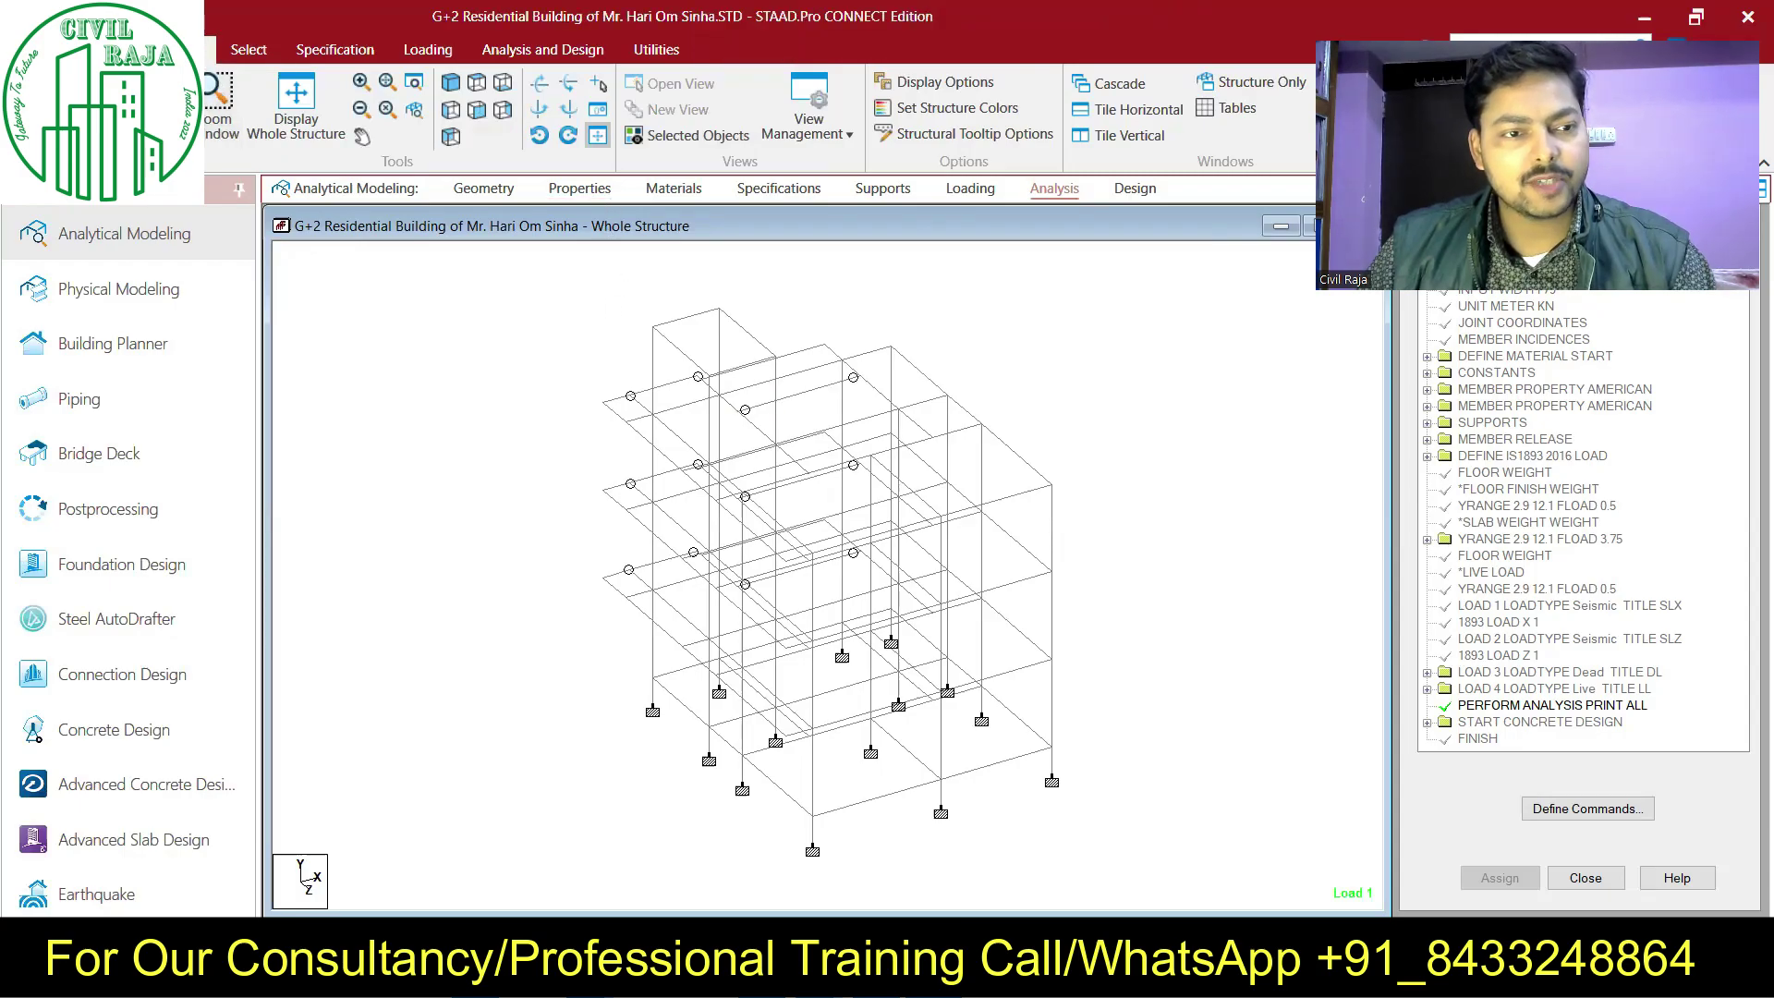
Highlight all intersecting beams in the structure using a tolerance of 0.001 m.
left_click(110, 50)
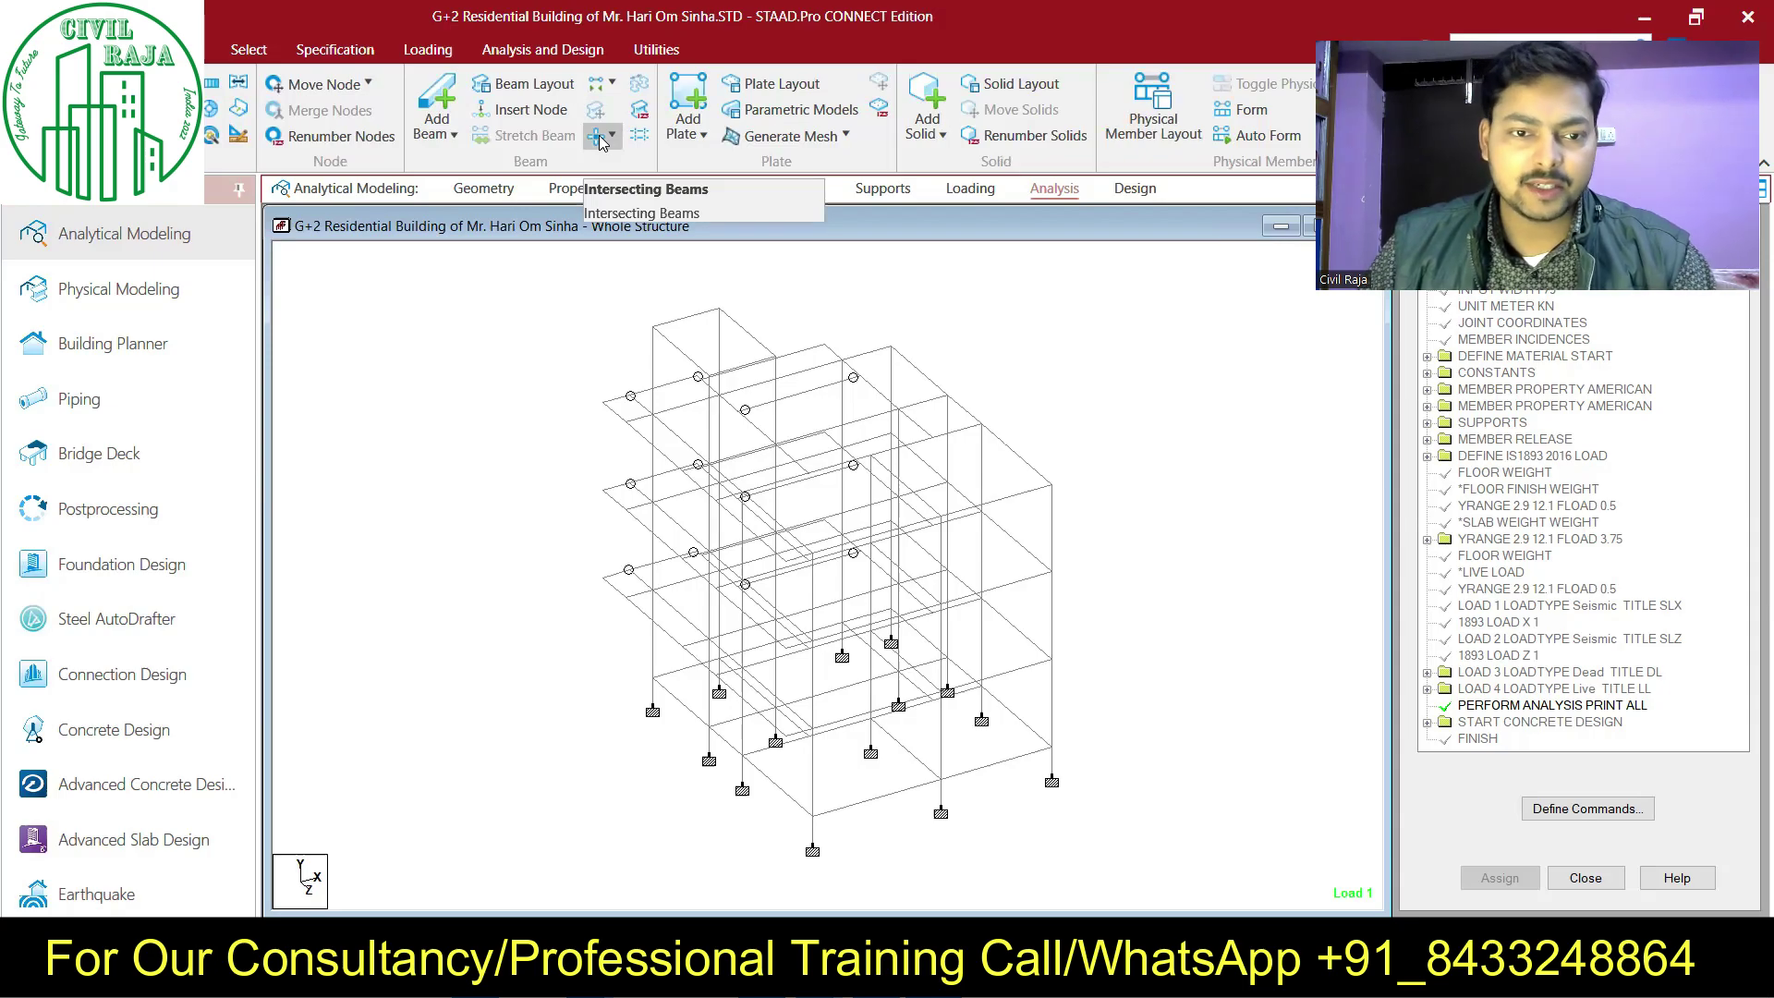
left_click(599, 141)
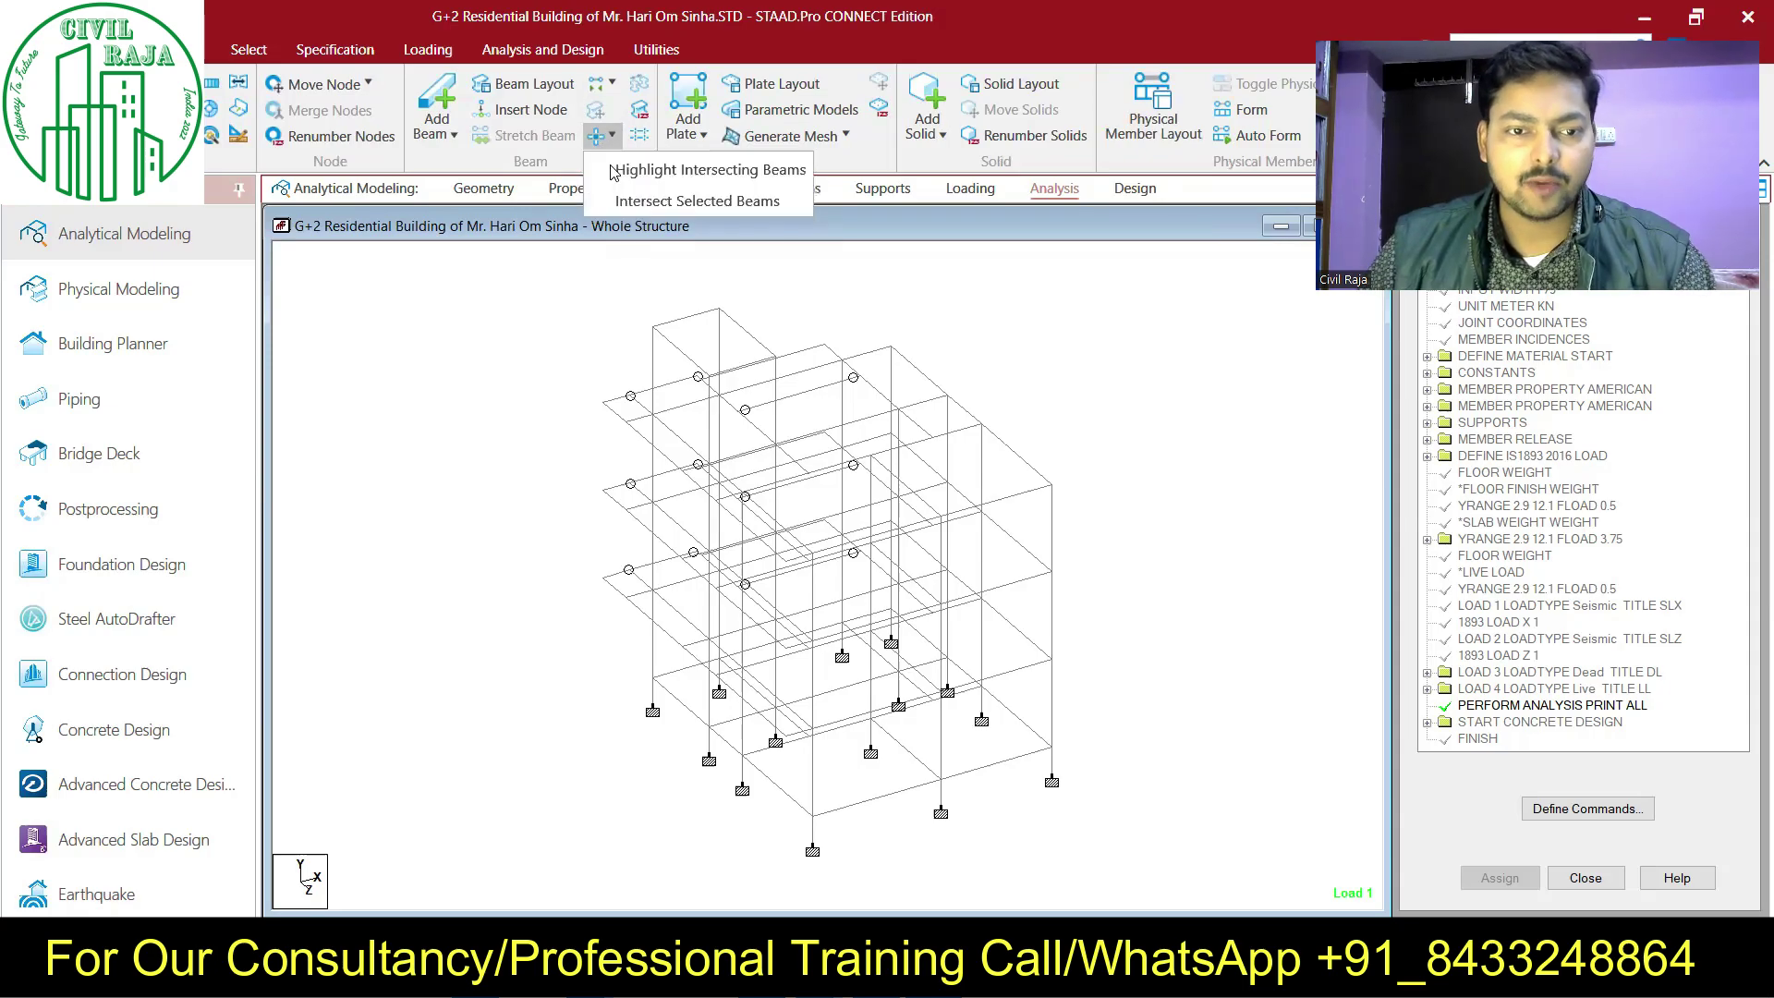
left_click(658, 172)
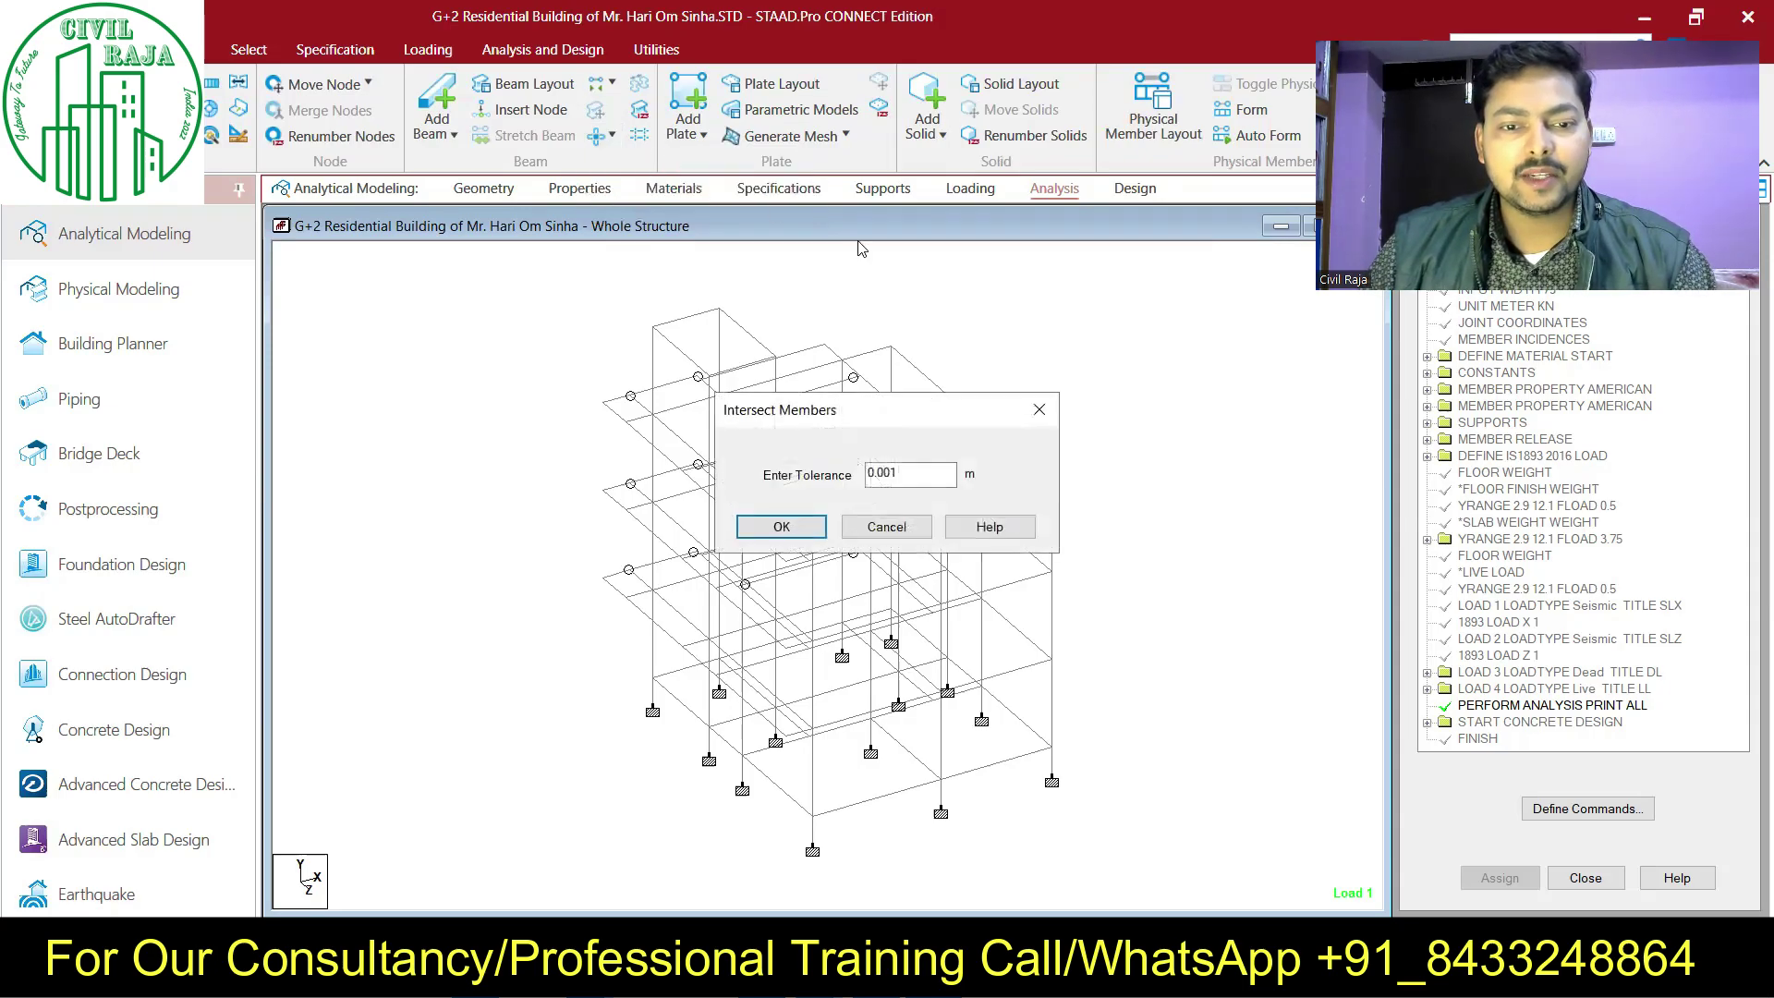
left_click(790, 527)
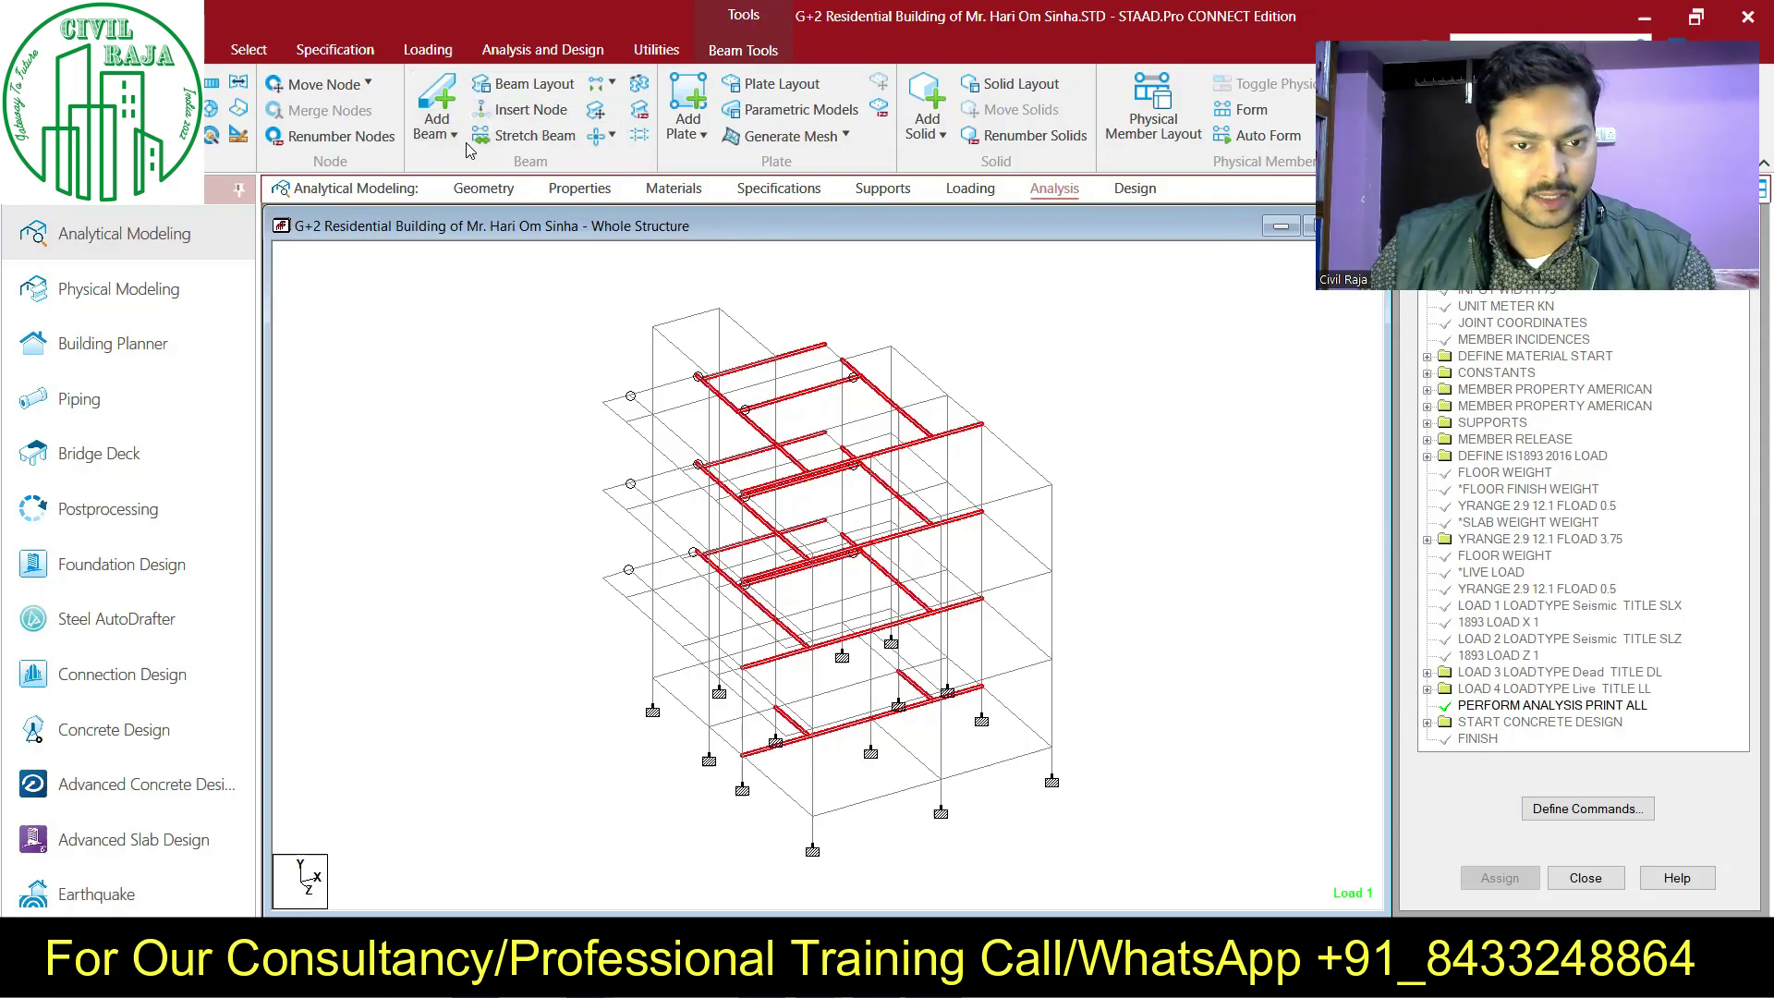
Intersect the highlighted beams at their crossing points and agree to delete the existing result files.
left_click(598, 138)
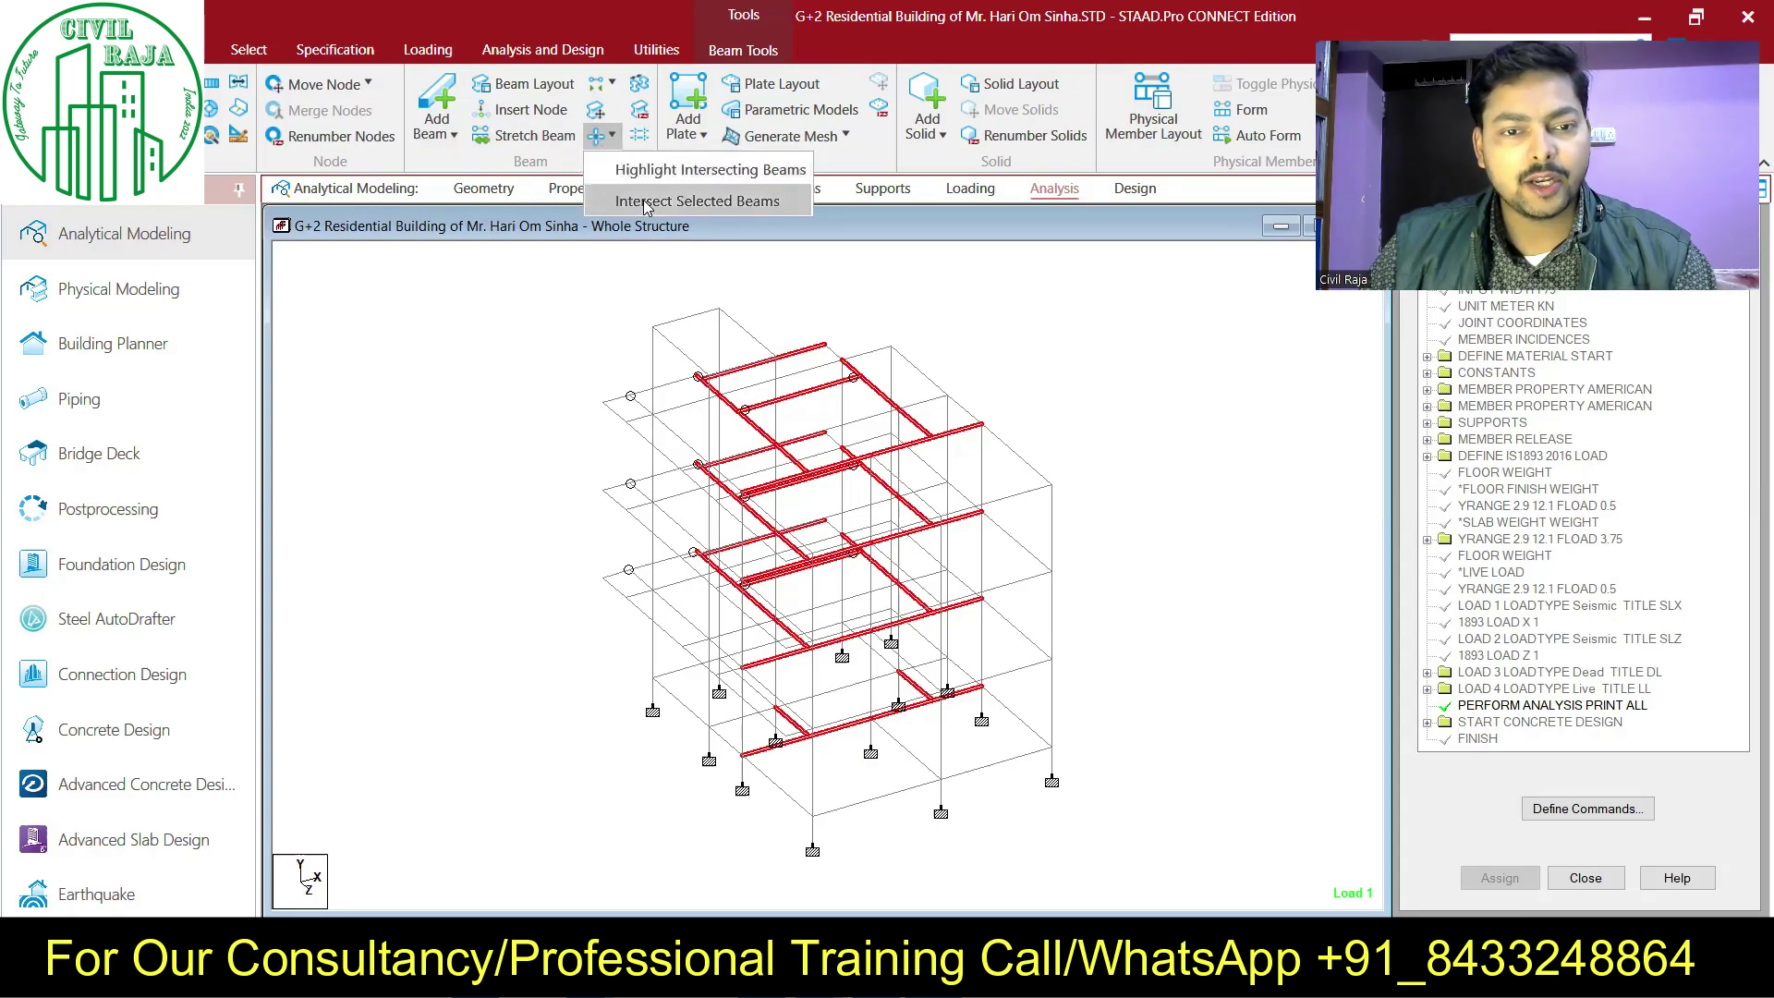
left_click(684, 201)
left_click(781, 525)
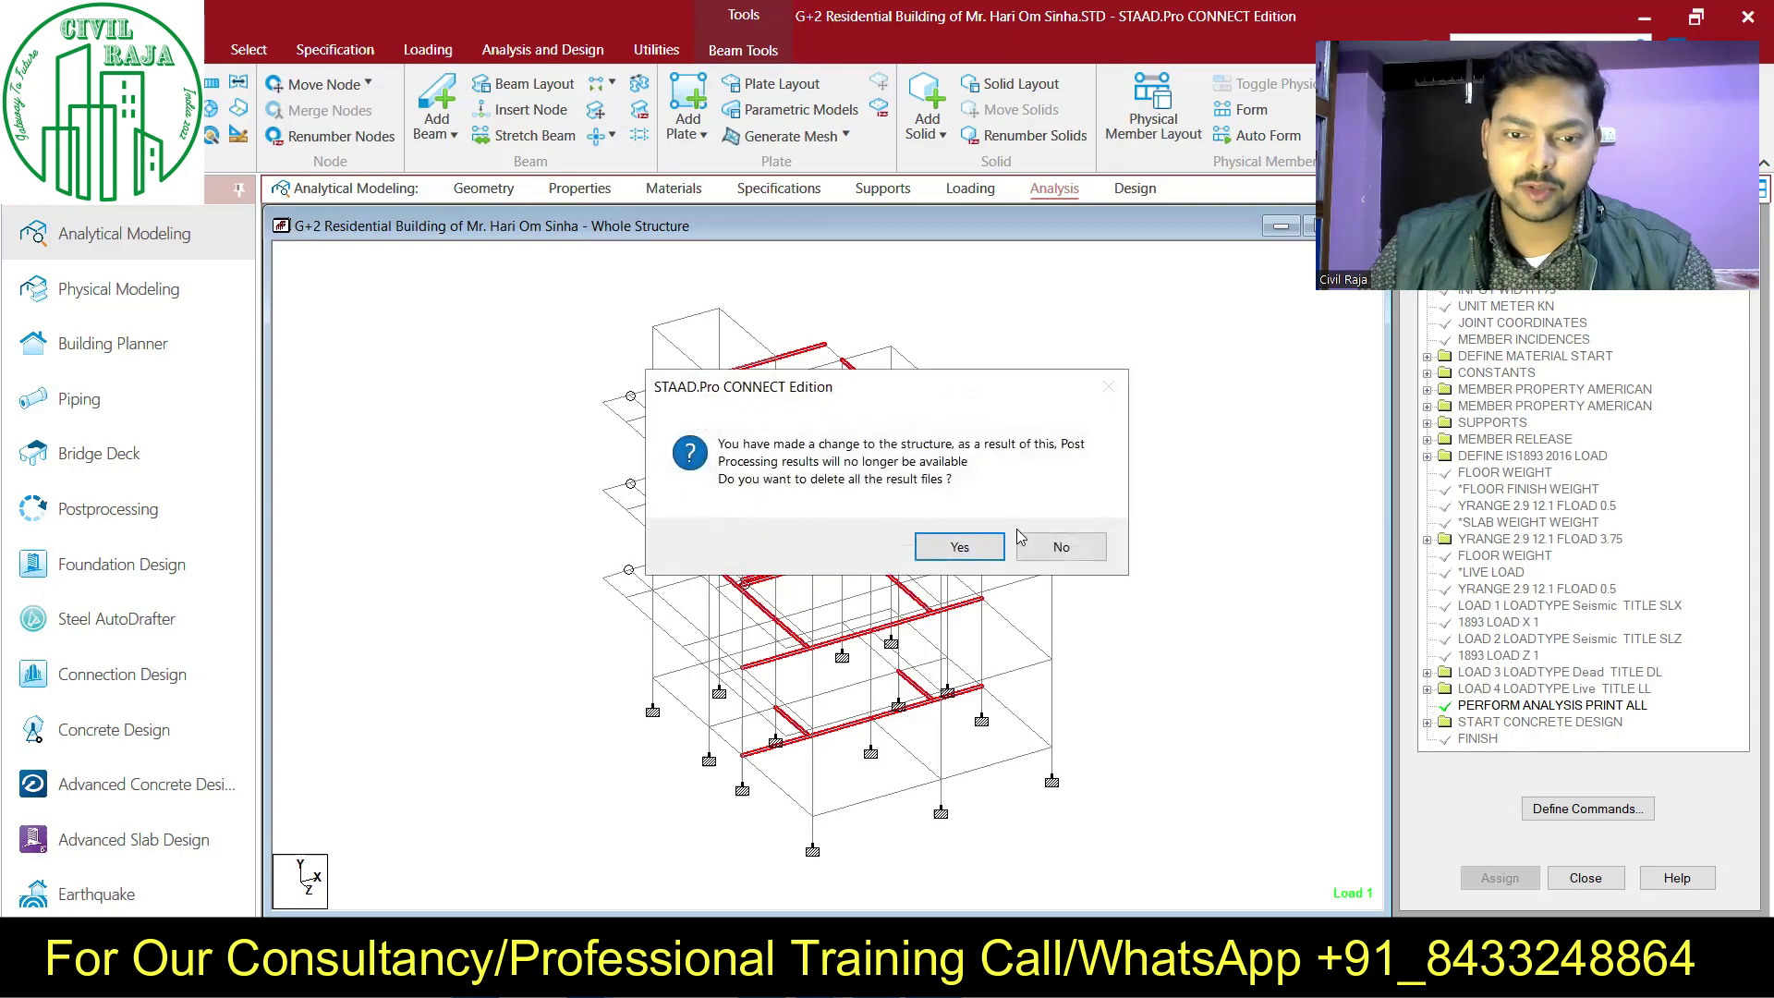
left_click(960, 547)
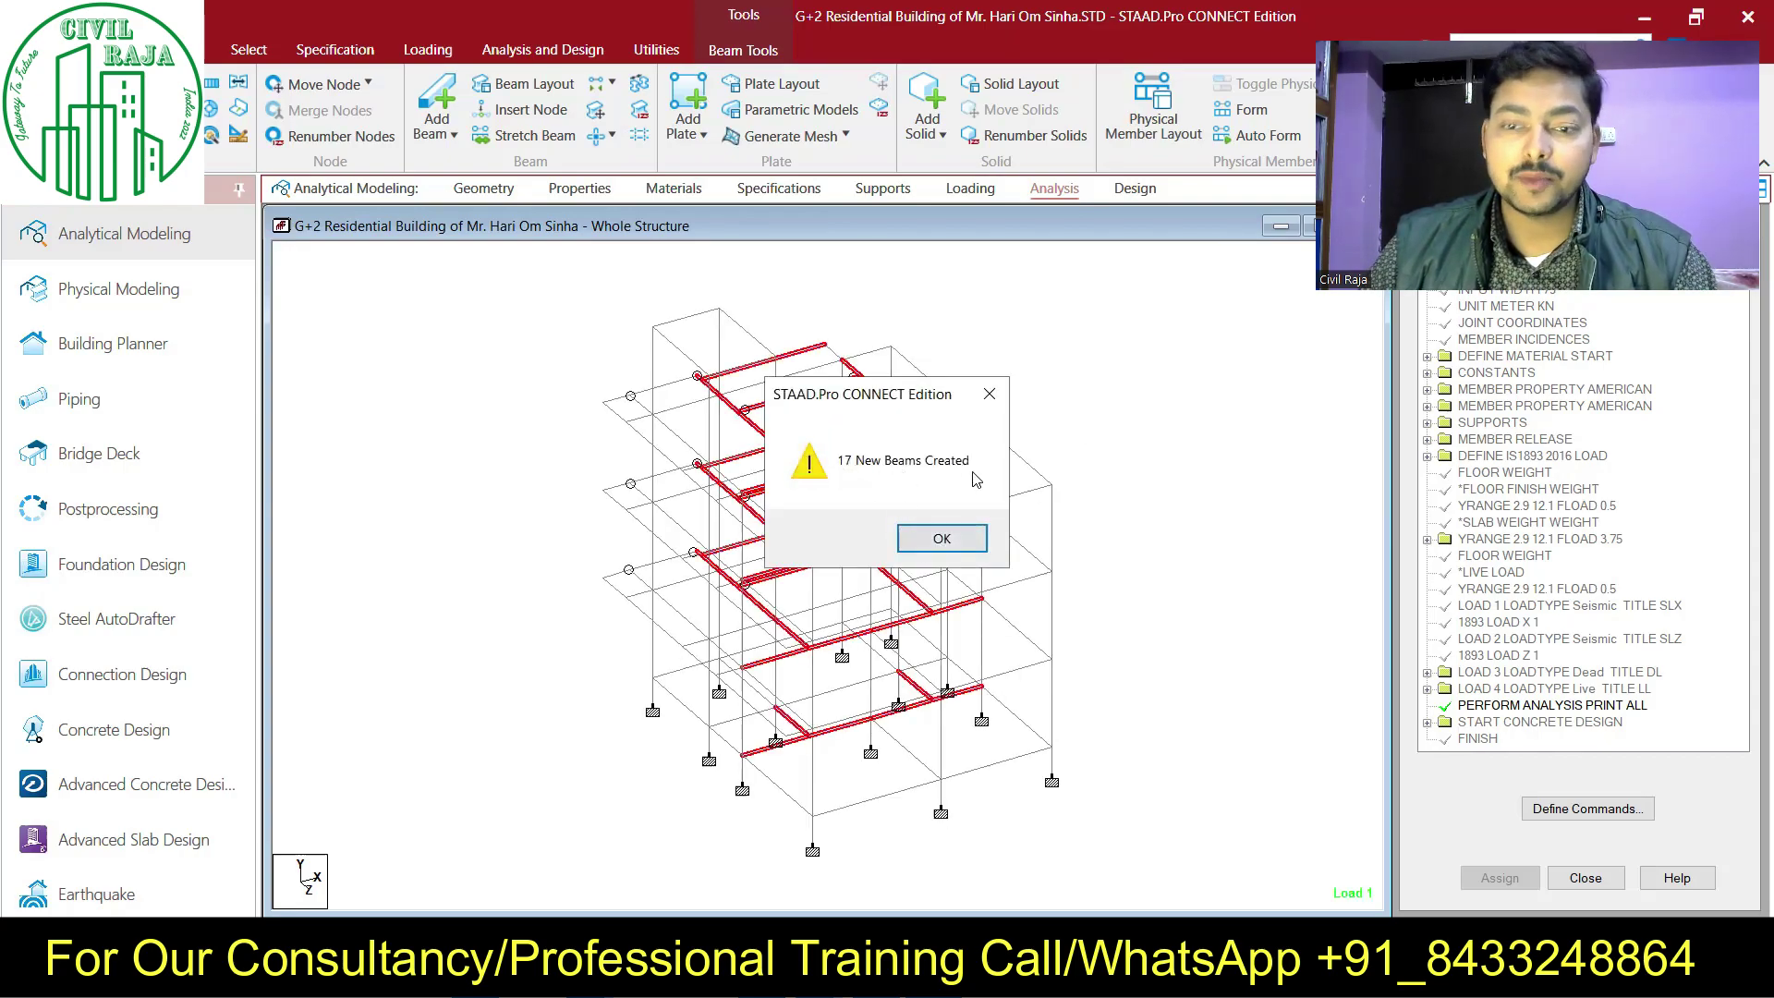
left_click(946, 537)
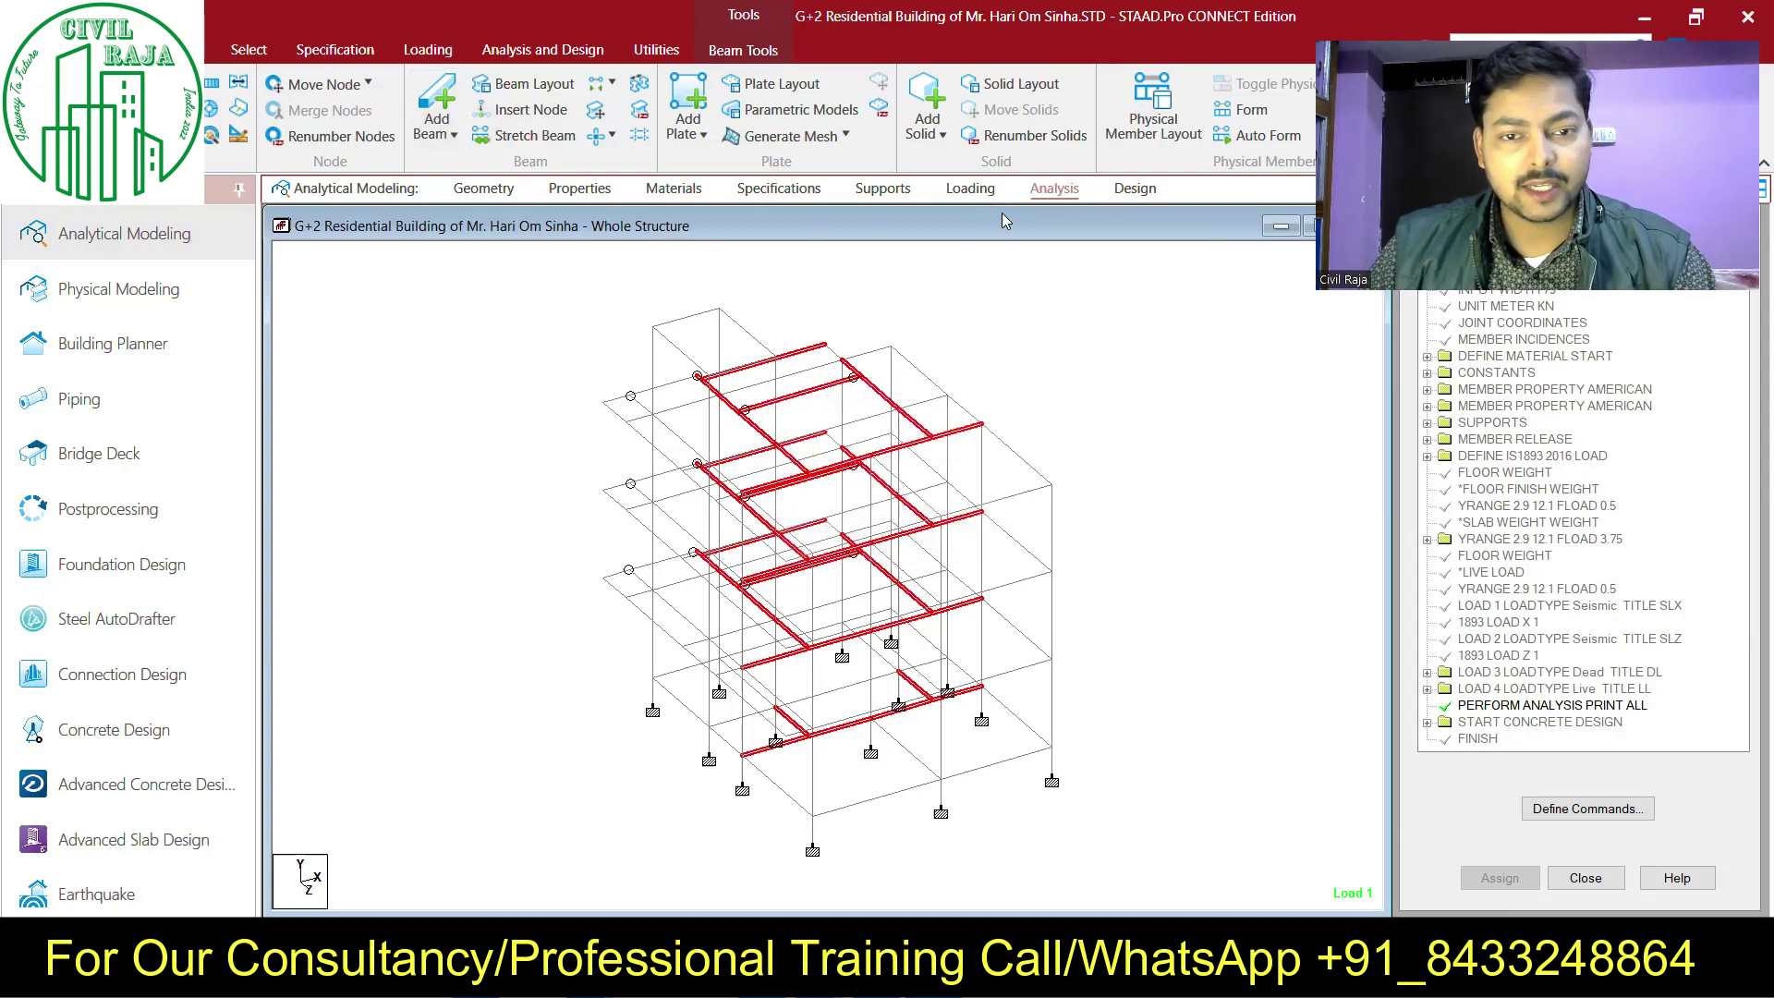
Rerun the analysis, saving the modified structure.
left_click(1054, 190)
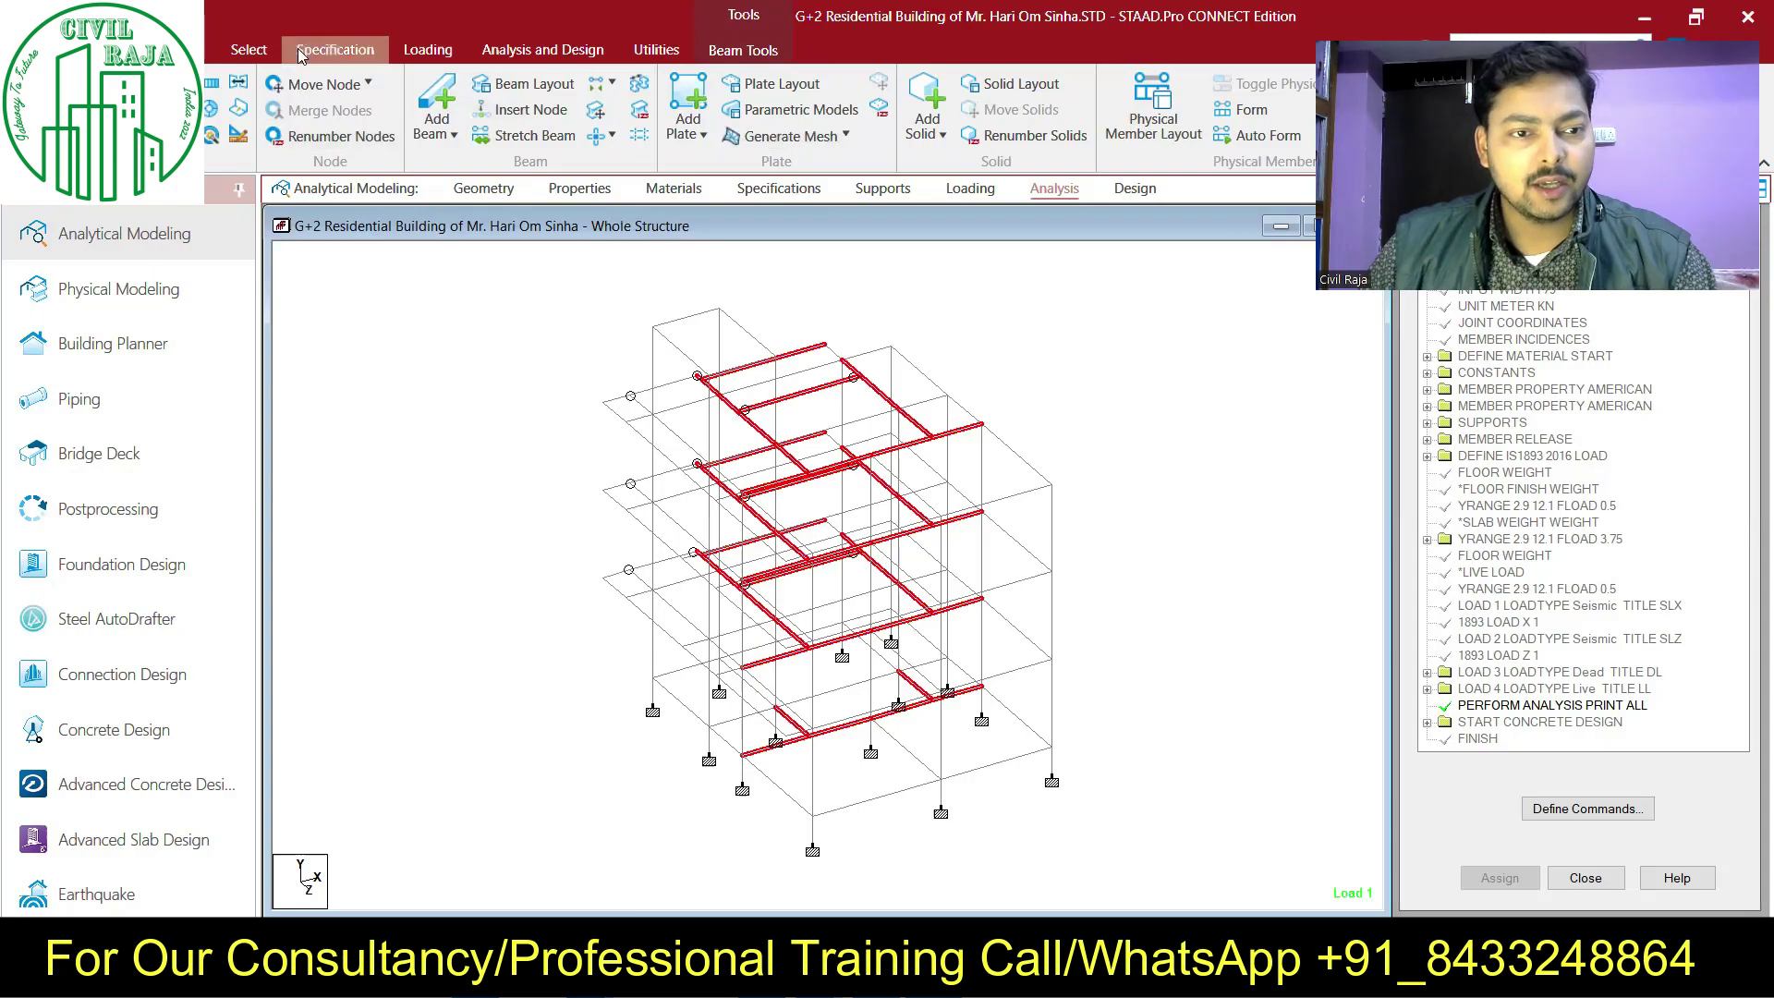
left_click(554, 49)
left_click(359, 114)
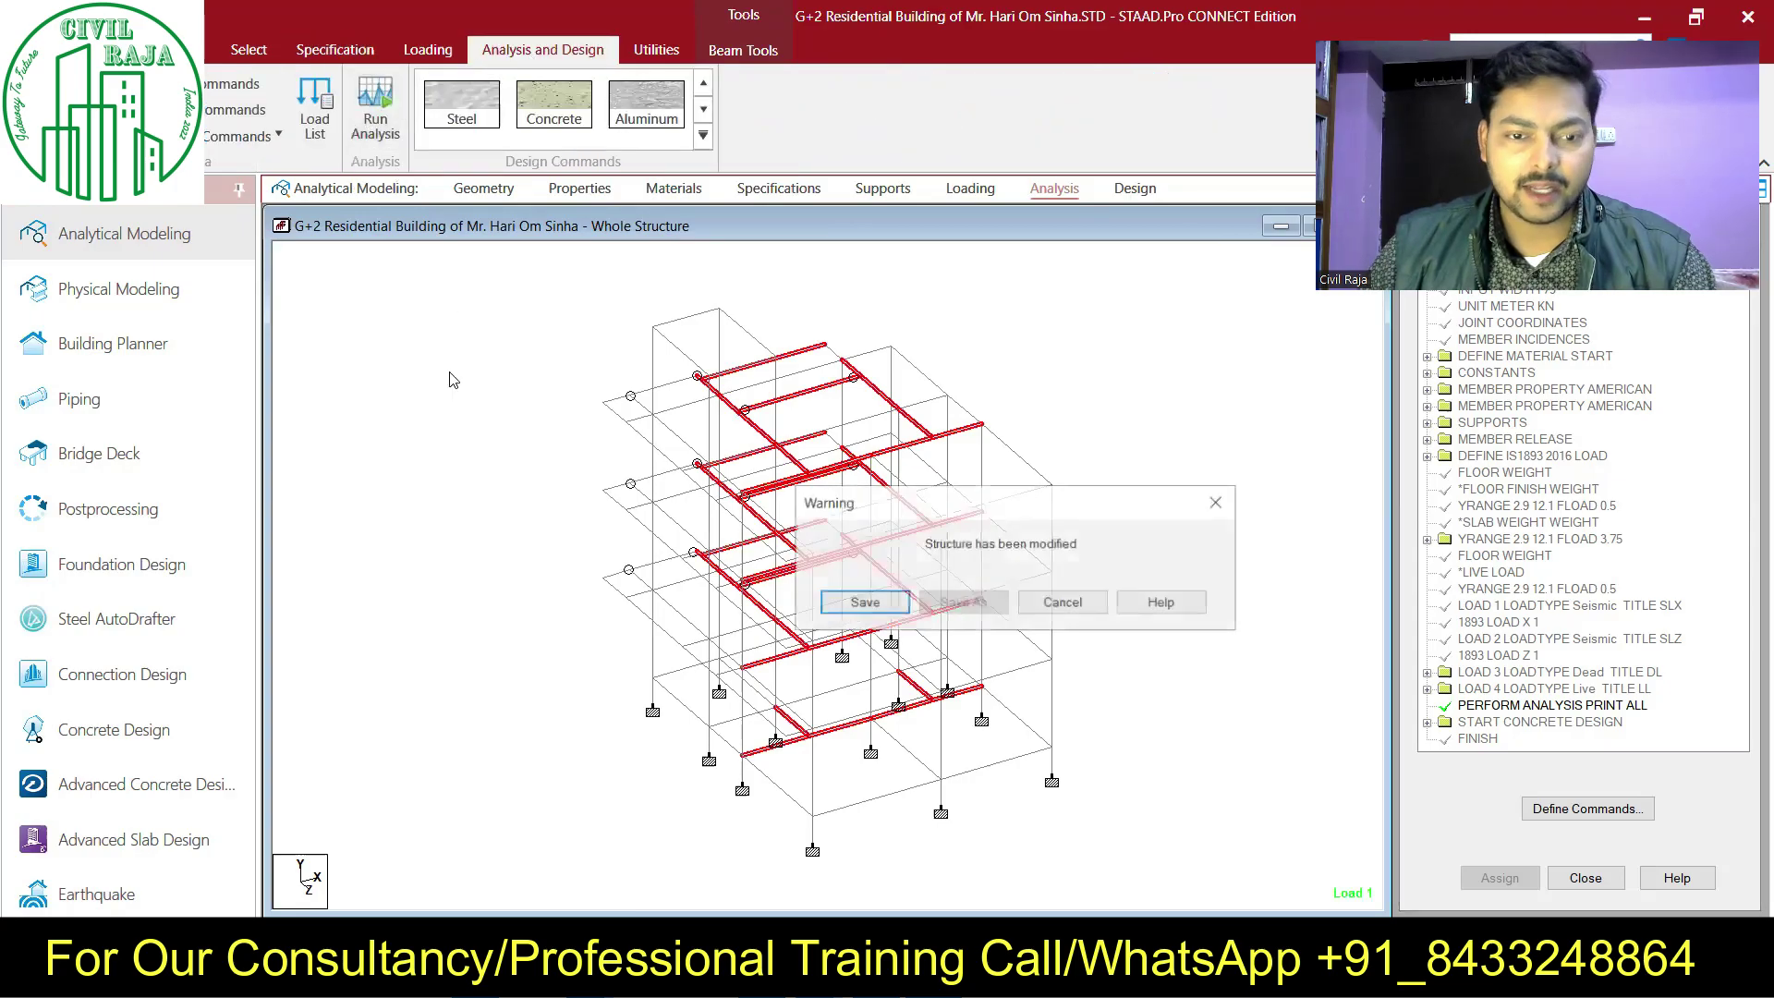
left_click(864, 603)
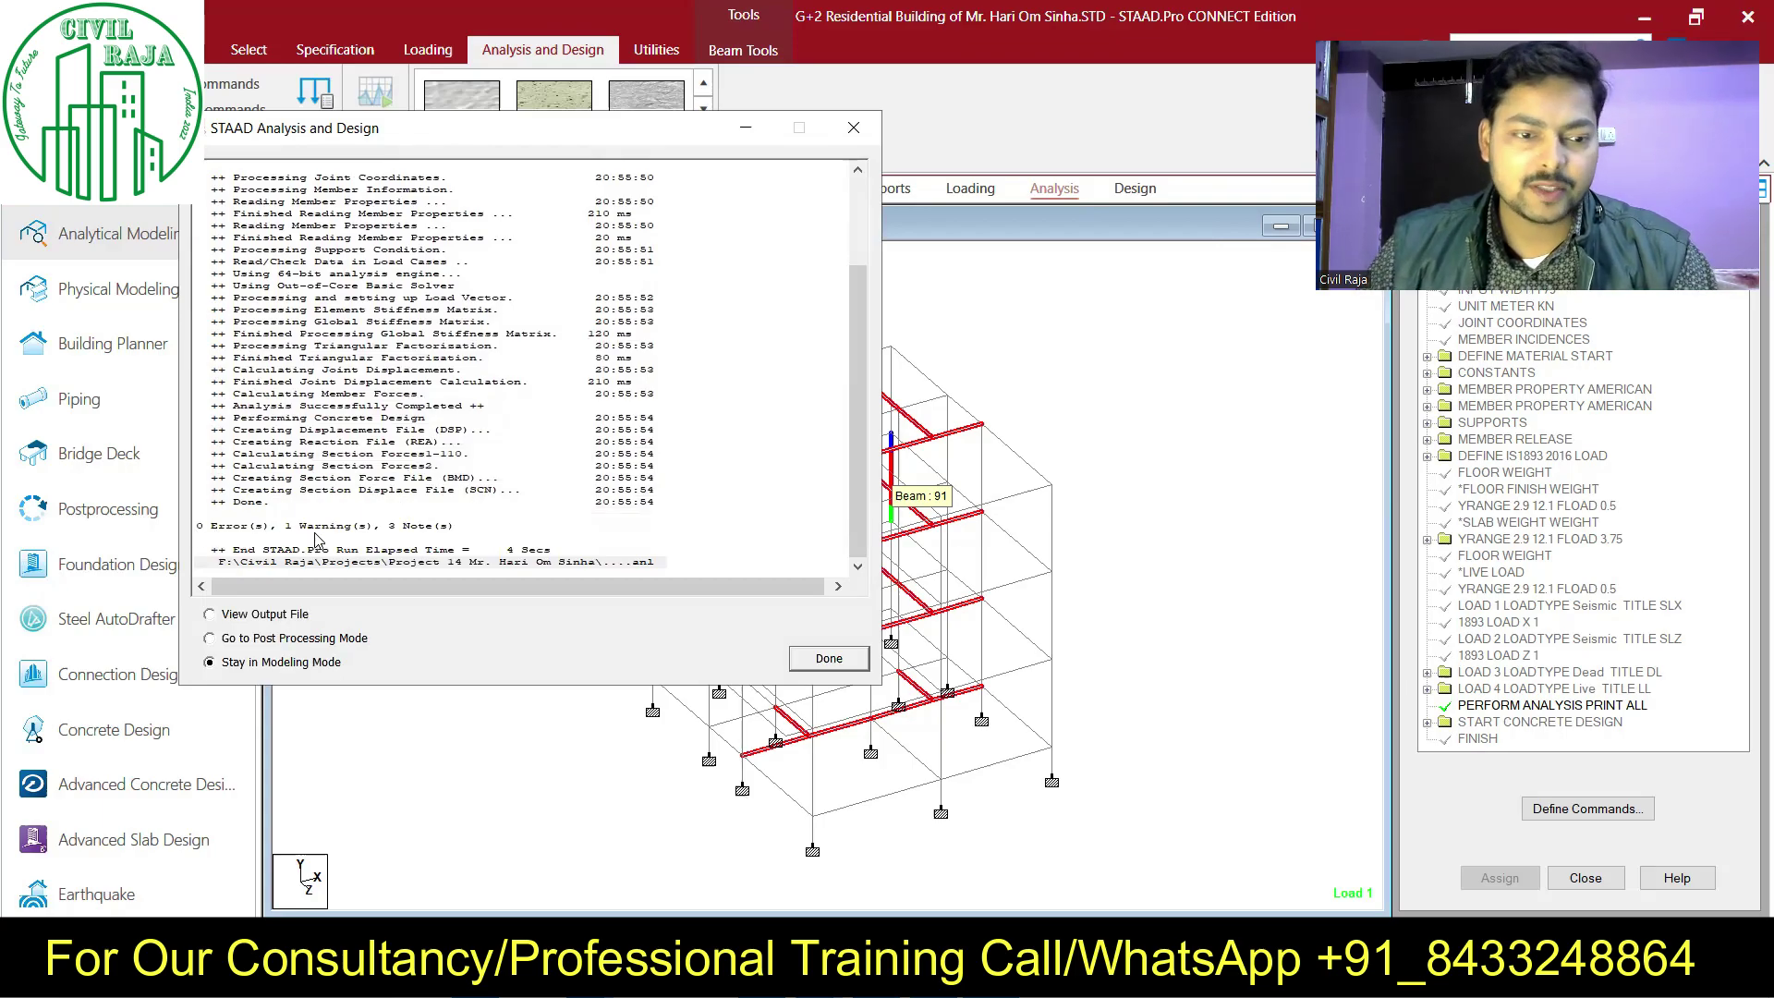
Open the output file of the new analysis run to check its remaining warnings.
left_click(272, 614)
left_click(828, 657)
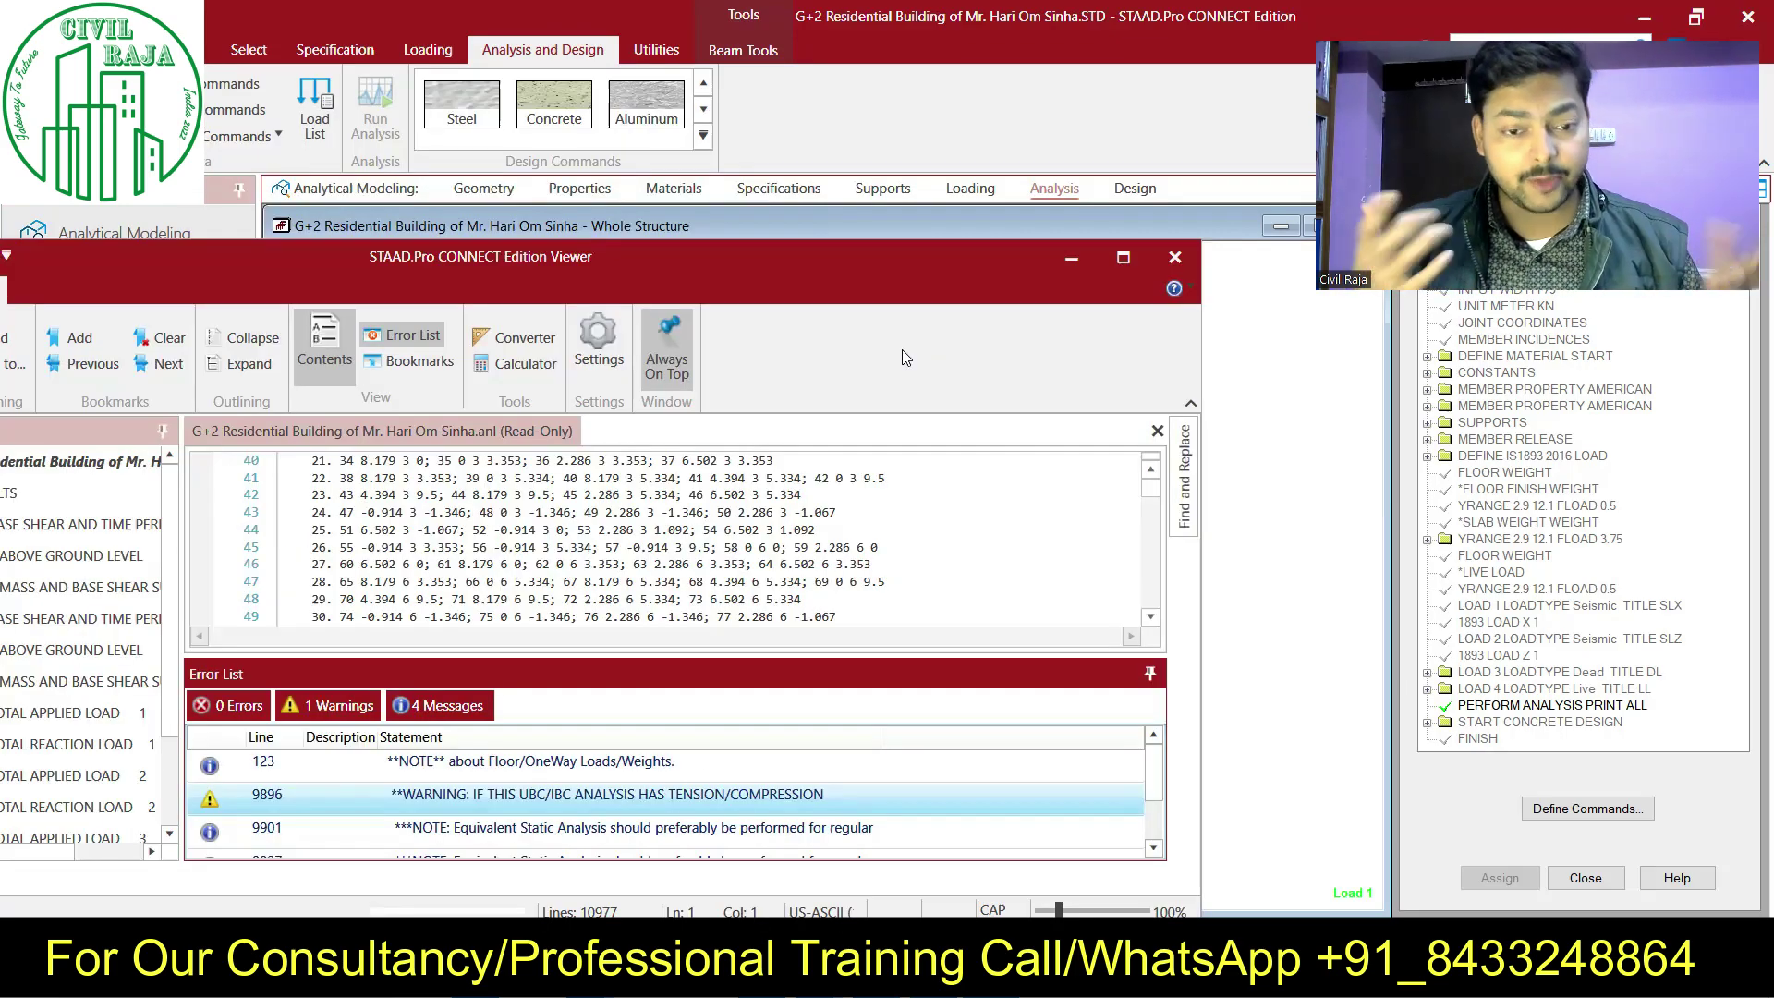